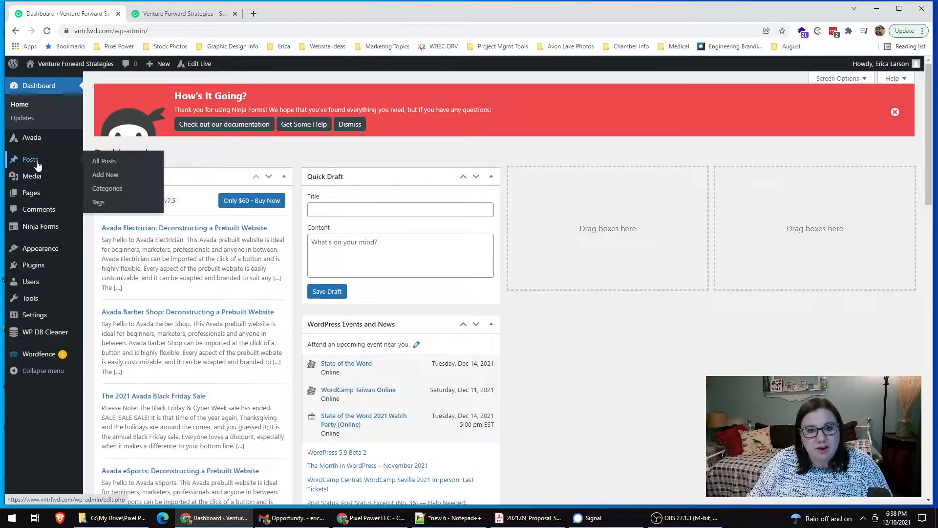
Review the list of all posts, then view the Blog page on the live site
{"action": "left_click", "coordinate": [37, 163]}
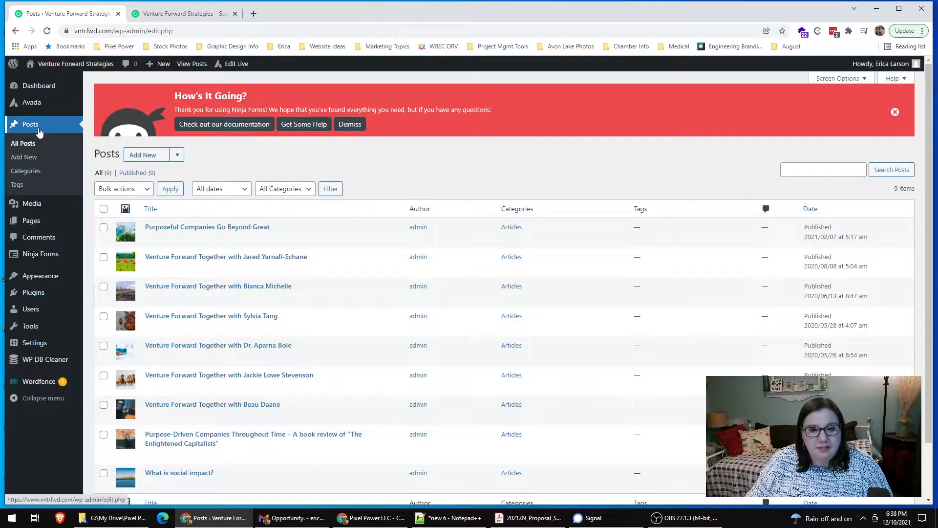
{"action": "scroll", "coordinate": [500, 186], "scroll_direction": "down", "scroll_amount": 2}
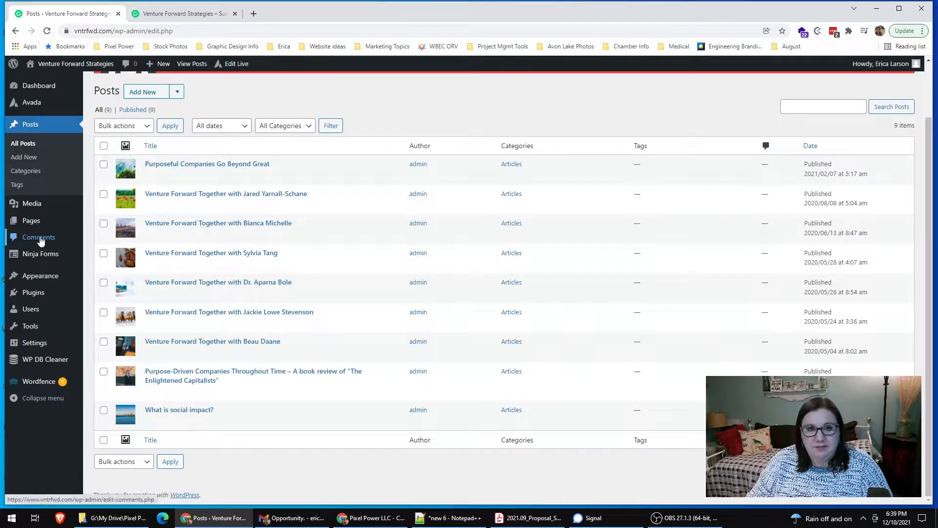
{"action": "left_click", "coordinate": [181, 14]}
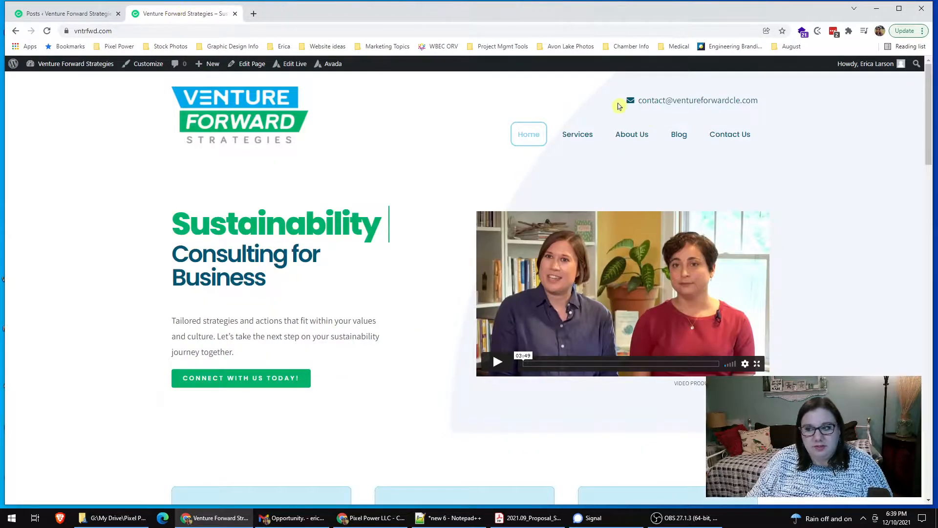
{"action": "left_click", "coordinate": [678, 141]}
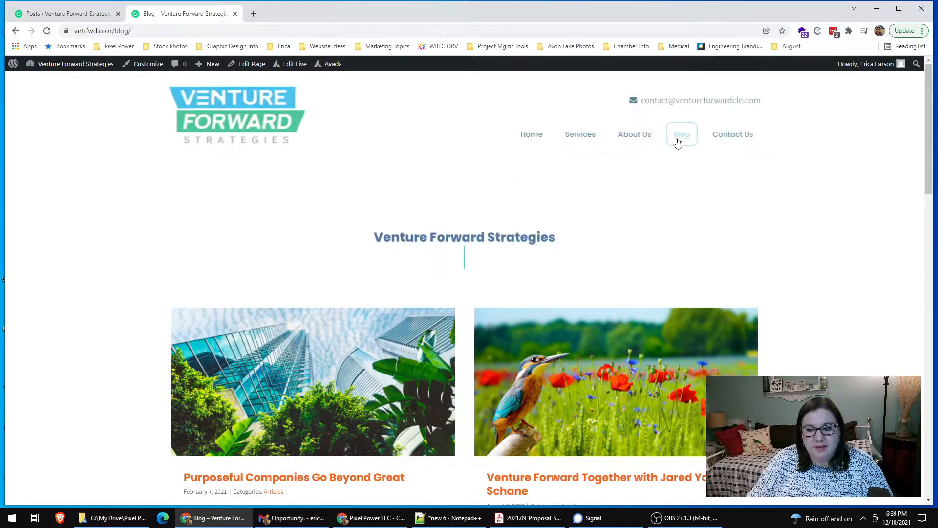
{"action": "scroll", "coordinate": [586, 161], "scroll_direction": "down", "scroll_amount": 3}
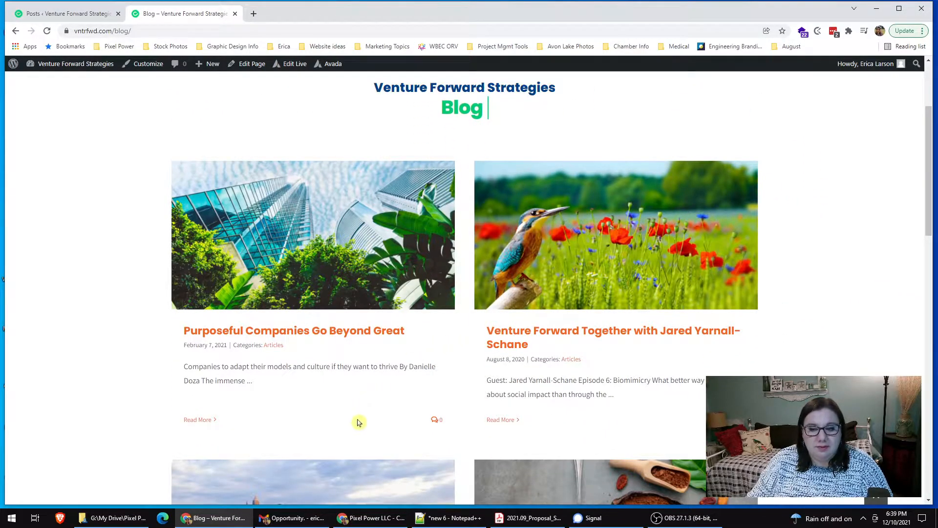
{"action": "scroll", "coordinate": [356, 417], "scroll_direction": "down", "scroll_amount": 4}
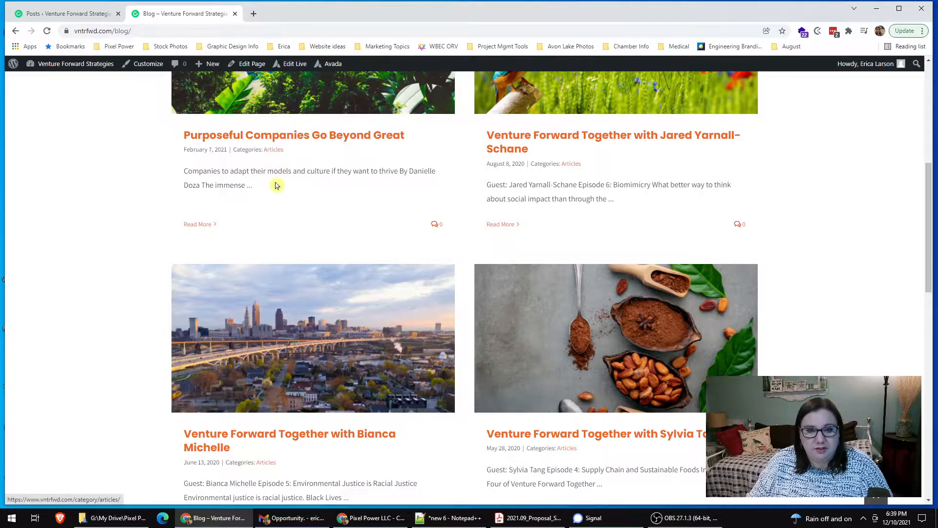
Open the post "Purposeful Companies Go Beyond Great" for editing and examine its content and assigned category
{"action": "left_click", "coordinate": [54, 14]}
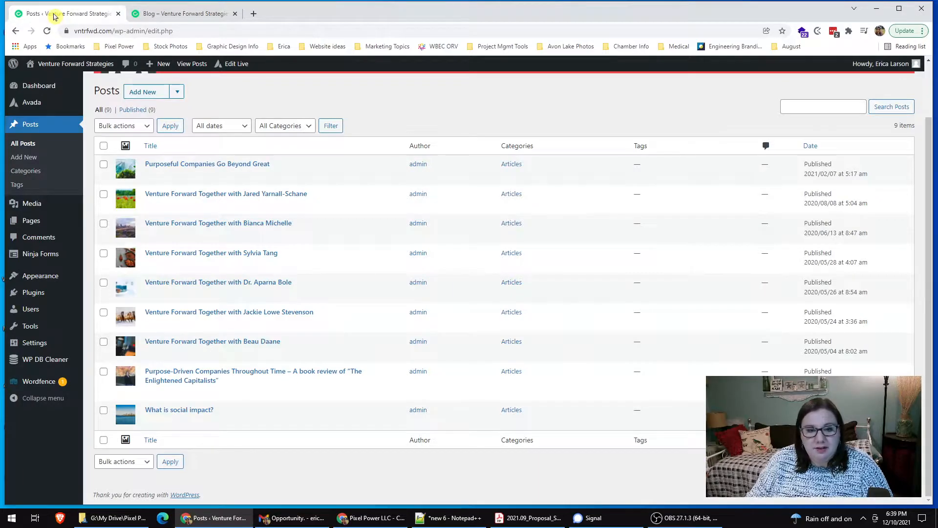
{"action": "left_click", "coordinate": [172, 167]}
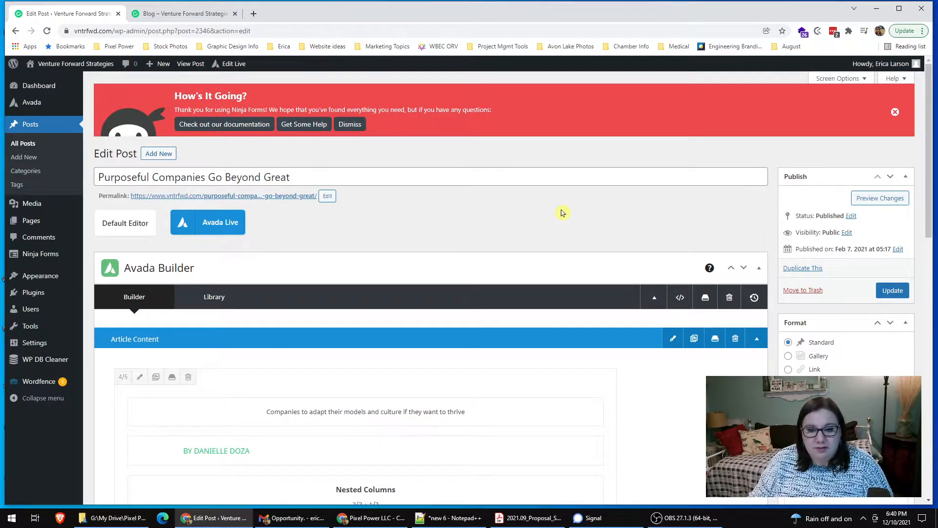
{"action": "scroll", "coordinate": [656, 184], "scroll_direction": "down", "scroll_amount": 4}
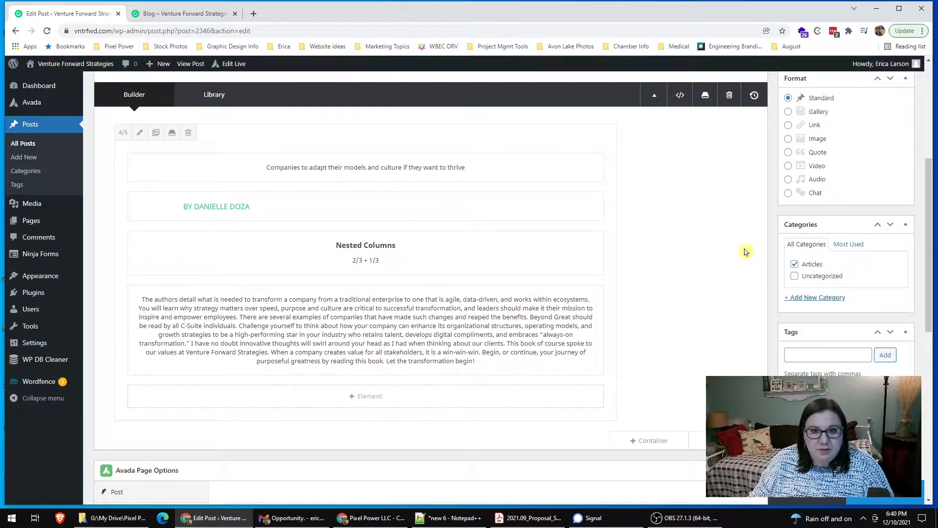
{"action": "scroll", "coordinate": [665, 313], "scroll_direction": "up", "scroll_amount": 1}
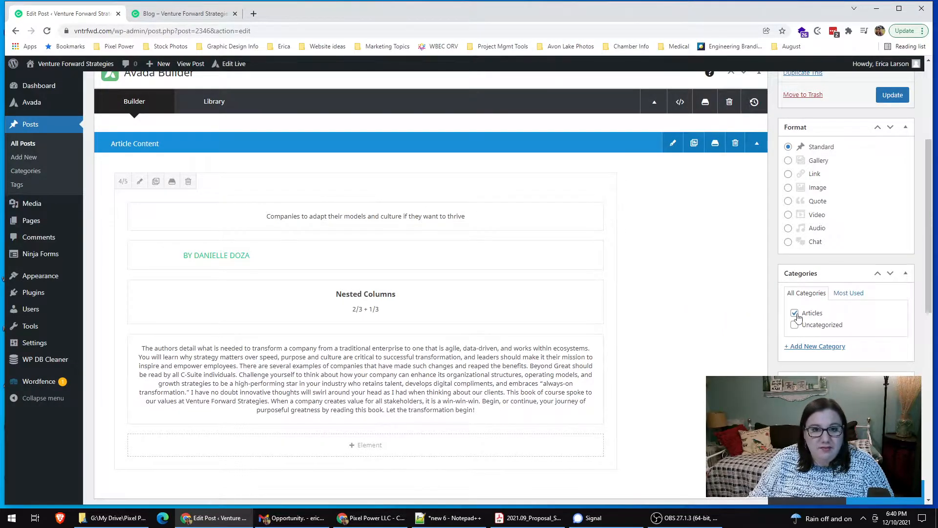
Open the Blog page for editing and look over its Avada Builder containers and elements
{"action": "left_click", "coordinate": [32, 223]}
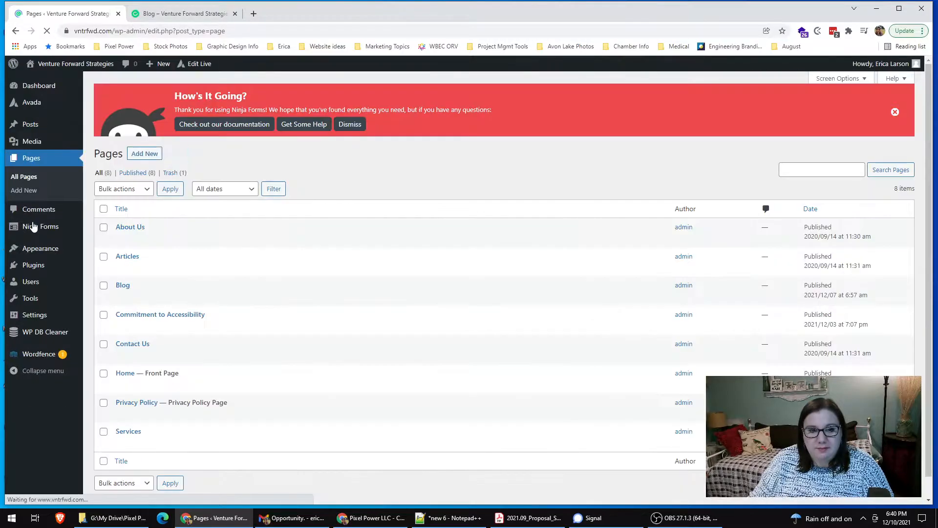
{"action": "left_click", "coordinate": [122, 287]}
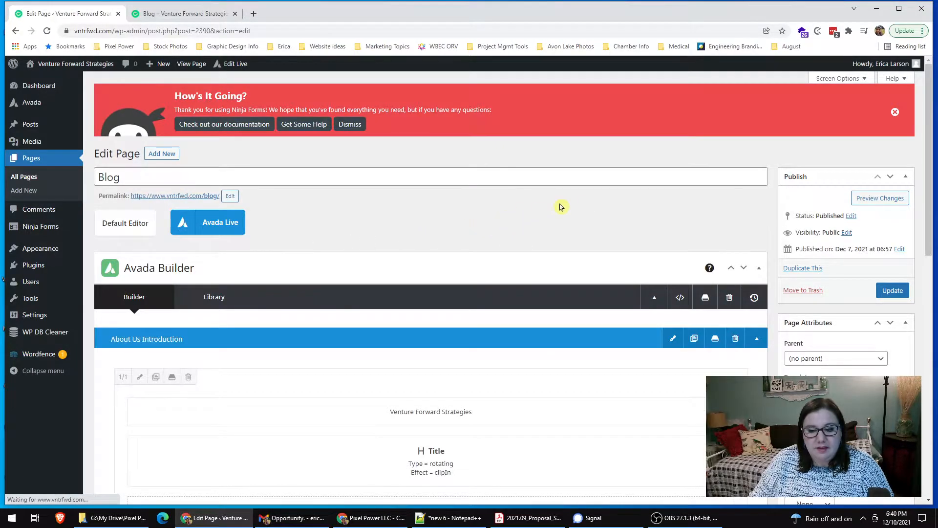
{"action": "scroll", "coordinate": [655, 160], "scroll_direction": "down", "scroll_amount": 6}
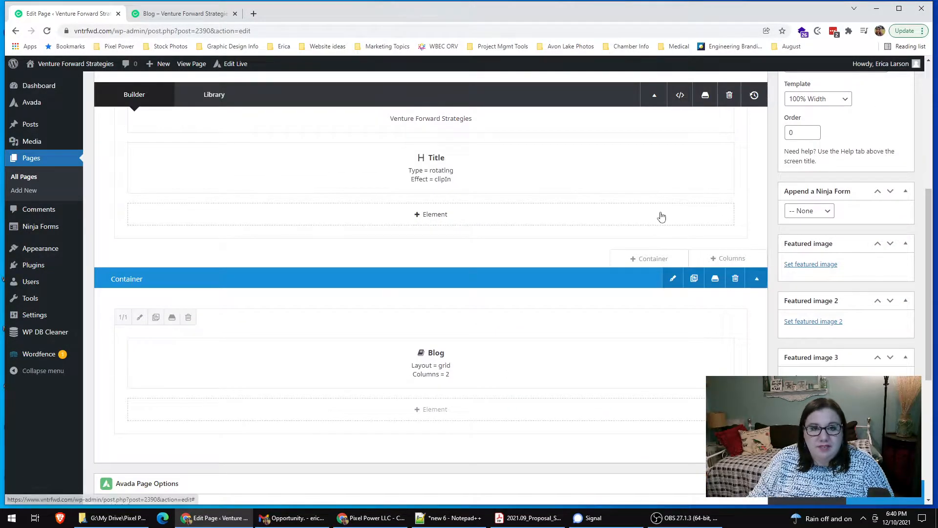
{"action": "scroll", "coordinate": [658, 212], "scroll_direction": "up", "scroll_amount": 2}
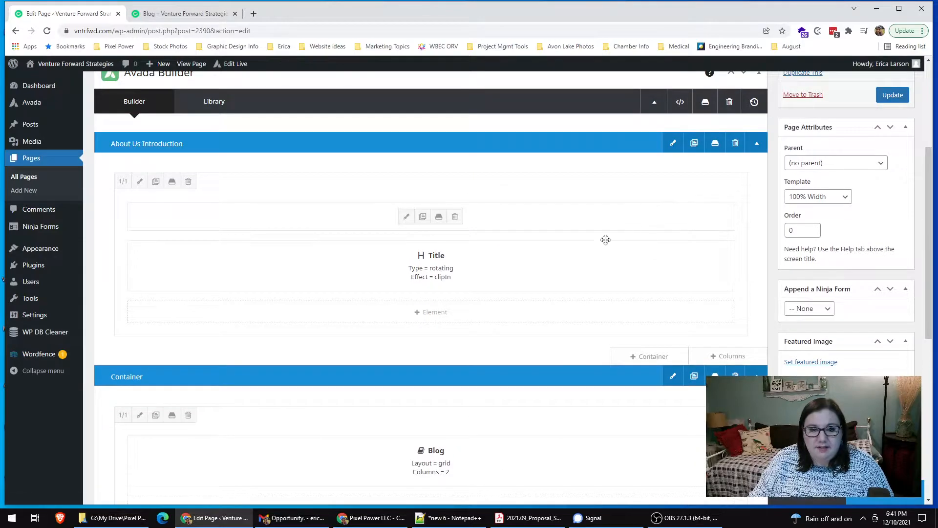
{"action": "scroll", "coordinate": [605, 291], "scroll_direction": "down", "scroll_amount": 4}
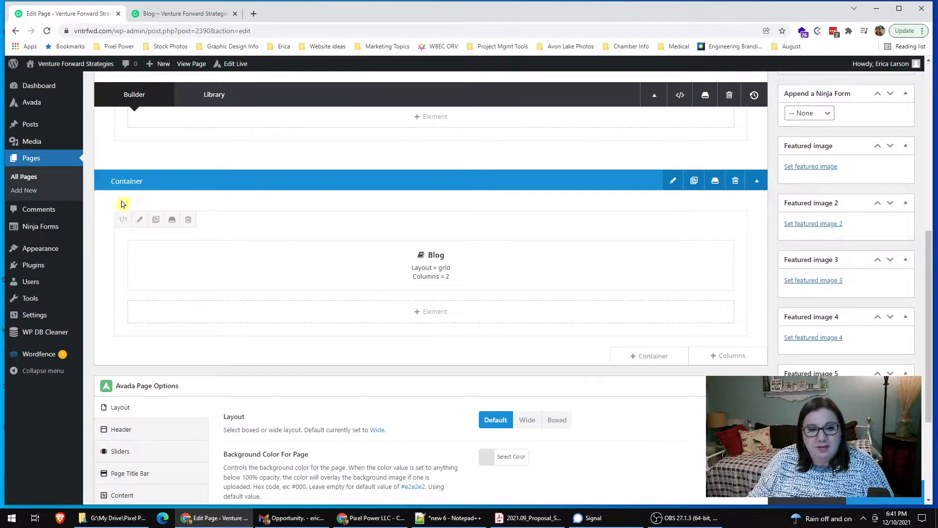
Examine the Blog element's layout, posts-per-page, category and exclude-category settings in the Blog page's second container
{"action": "mouse_move", "coordinate": [430, 277]}
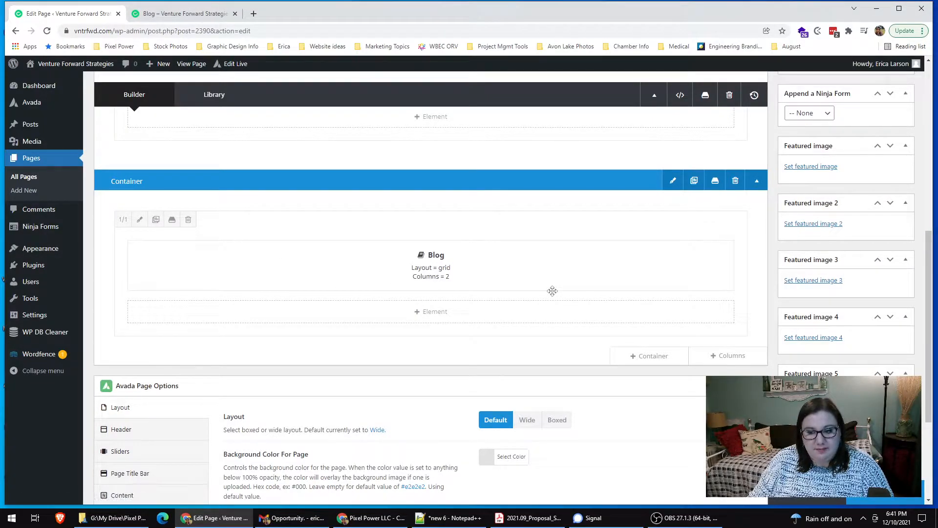
{"action": "left_click", "coordinate": [406, 264]}
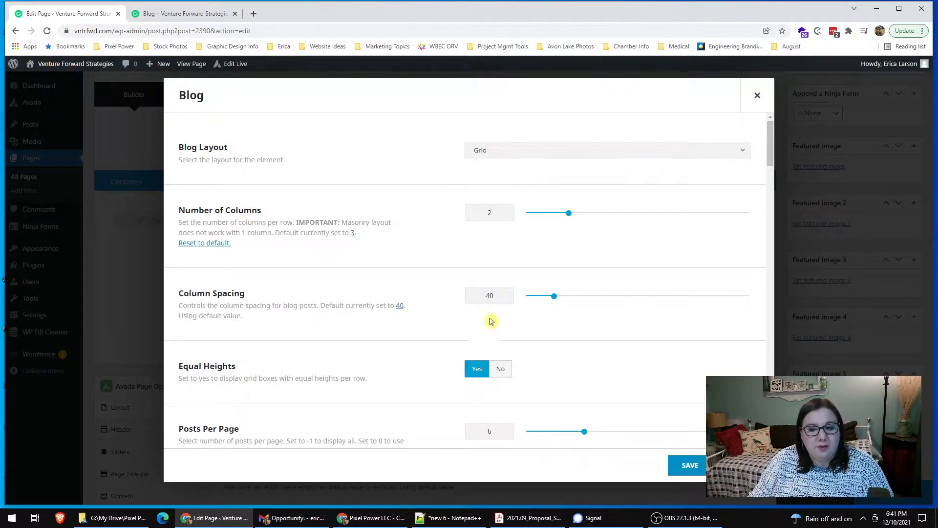
{"action": "scroll", "coordinate": [675, 287], "scroll_direction": "down", "scroll_amount": 6}
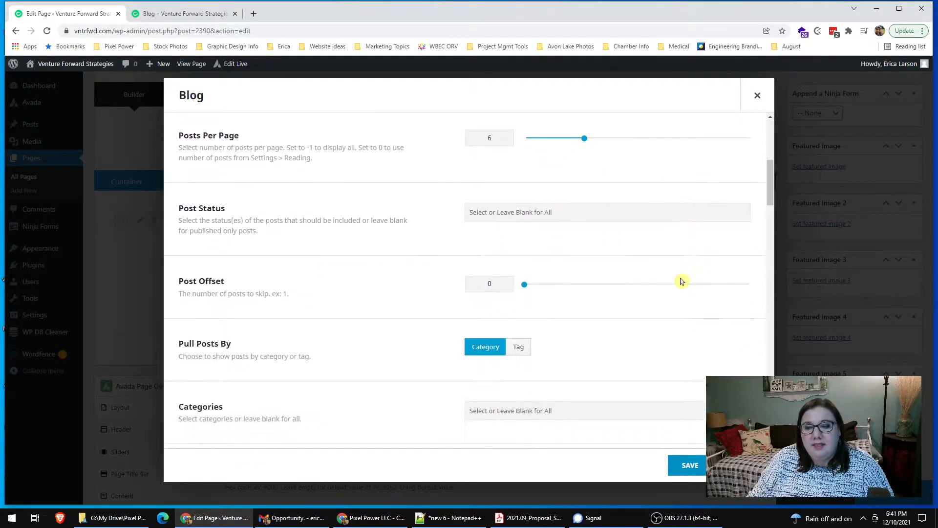
{"action": "scroll", "coordinate": [682, 282], "scroll_direction": "down", "scroll_amount": 4}
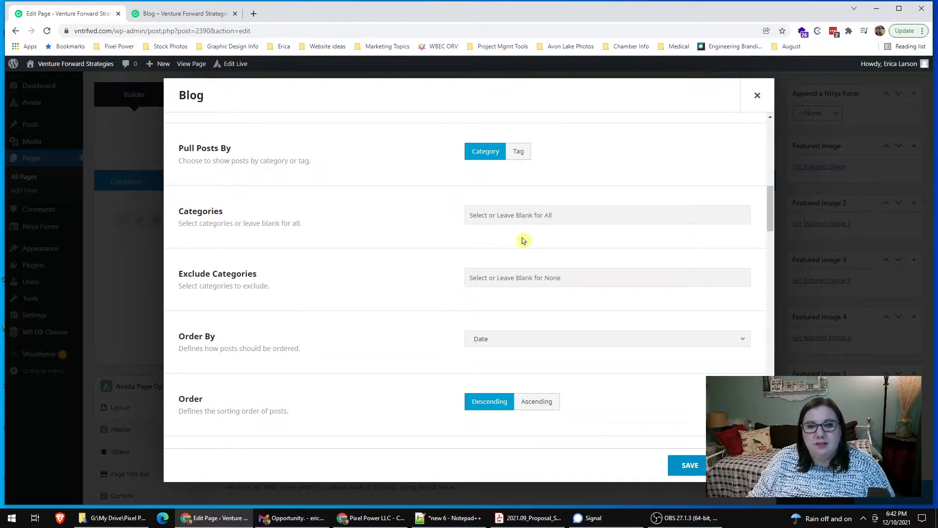
{"action": "left_click", "coordinate": [537, 277]}
{"action": "left_click", "coordinate": [469, 250]}
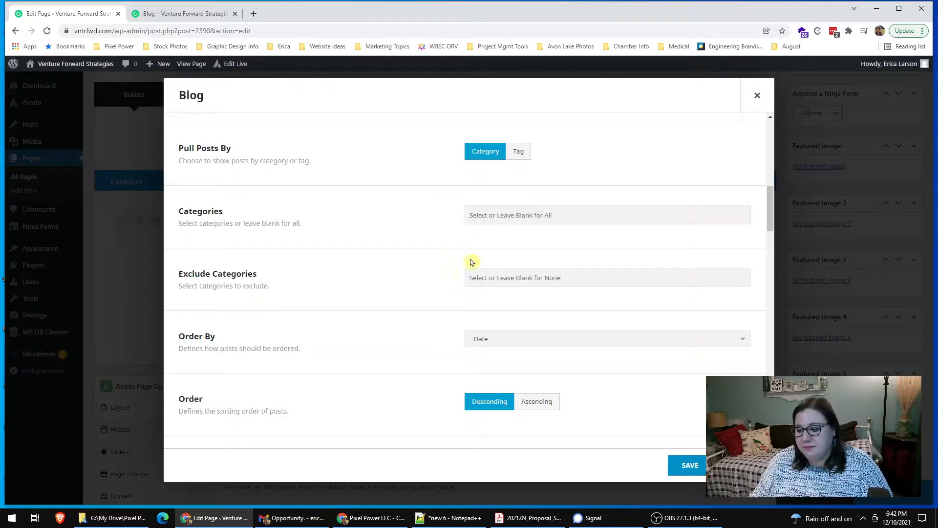
{"action": "left_click", "coordinate": [690, 465]}
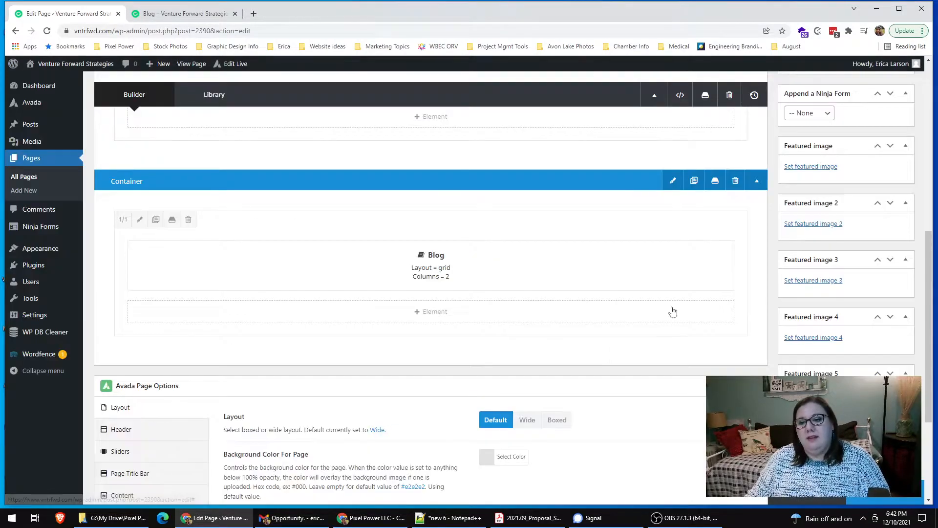
Try adding a Blog element below the Title in the About Us Introduction container and review its post options
{"action": "scroll", "coordinate": [627, 260], "scroll_direction": "up", "scroll_amount": 10}
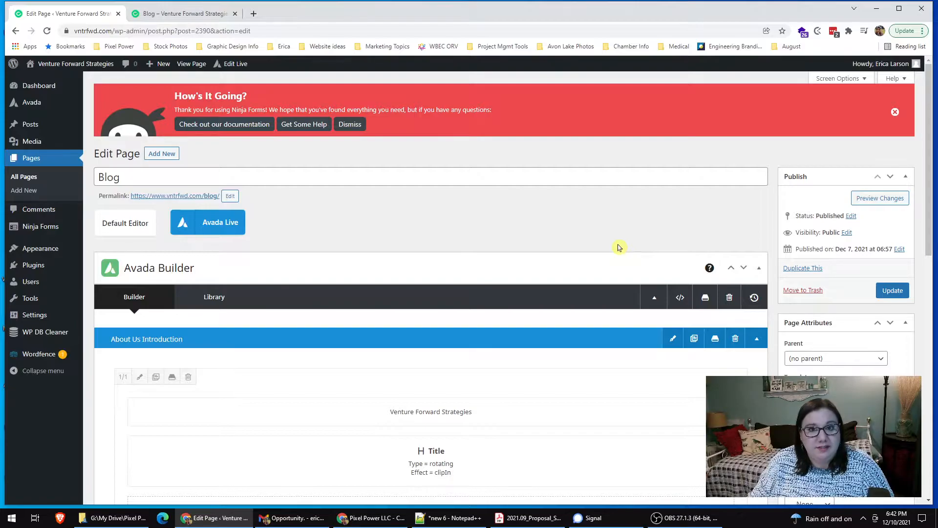
{"action": "scroll", "coordinate": [618, 247], "scroll_direction": "down", "scroll_amount": 3}
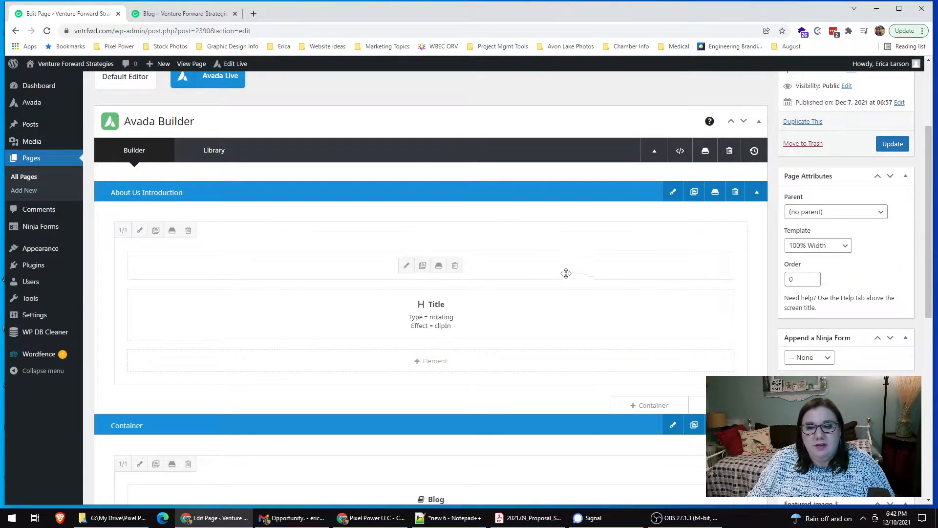
{"action": "left_click", "coordinate": [438, 362]}
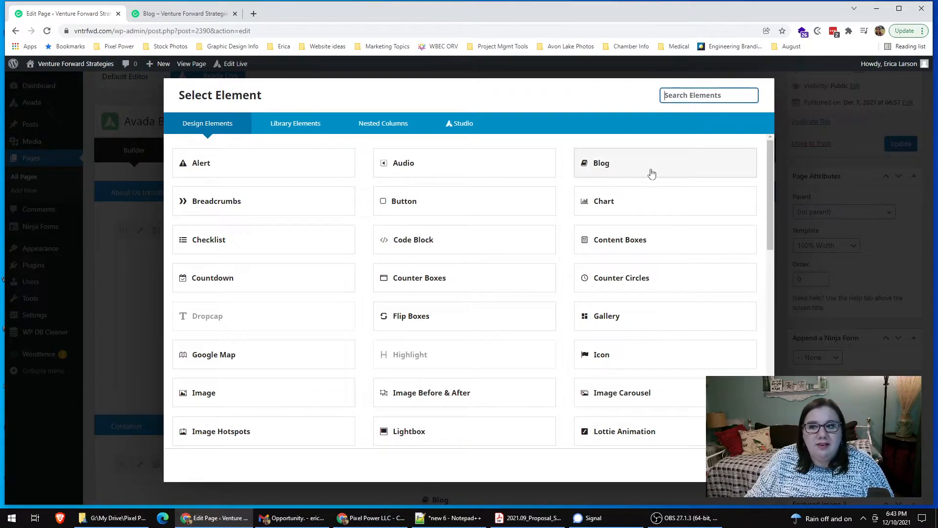
{"action": "left_click", "coordinate": [605, 166]}
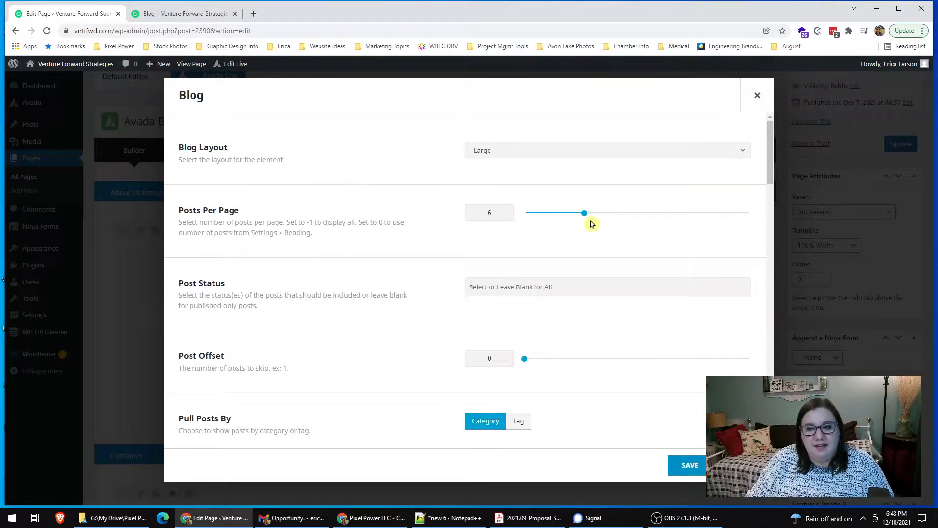
{"action": "scroll", "coordinate": [589, 217], "scroll_direction": "down", "scroll_amount": 7}
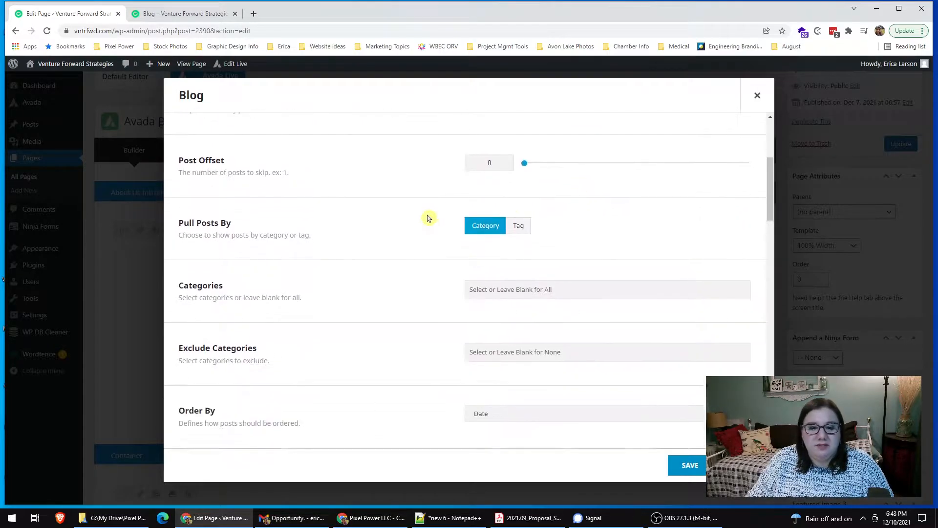
{"action": "scroll", "coordinate": [586, 293], "scroll_direction": "down", "scroll_amount": 3}
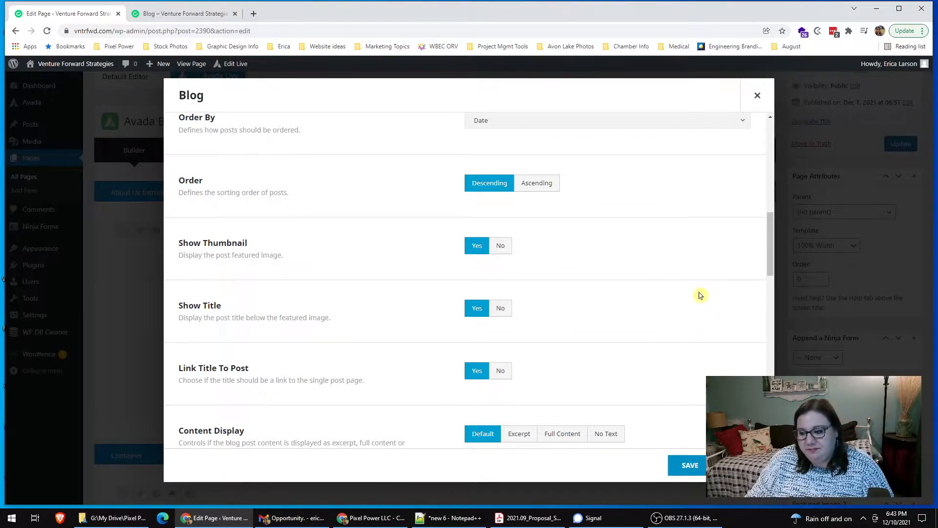
{"action": "left_click", "coordinate": [689, 465]}
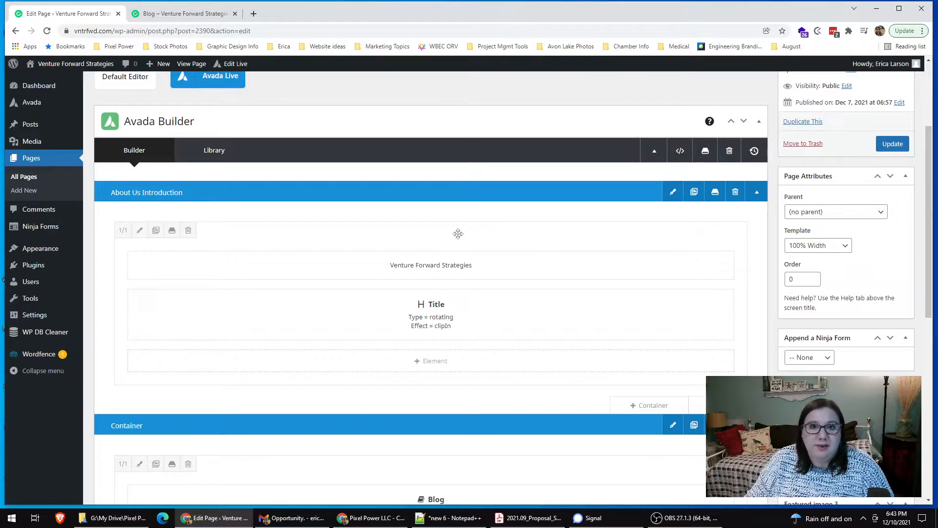
Examine the "Venture Forward Strategies" text block's settings and compare it with the heading on the live Blog page
{"action": "left_click", "coordinate": [405, 268]}
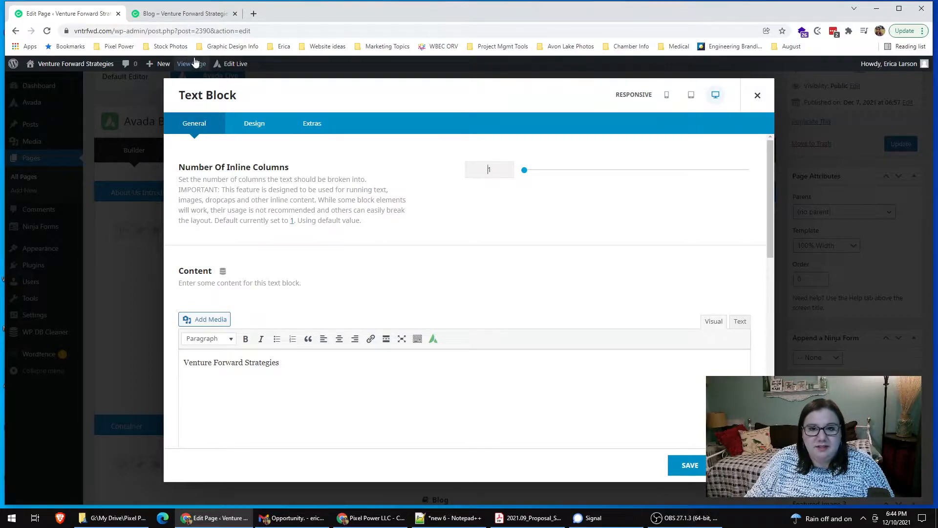
{"action": "left_click", "coordinate": [182, 14]}
{"action": "scroll", "coordinate": [567, 264], "scroll_direction": "up", "scroll_amount": 1}
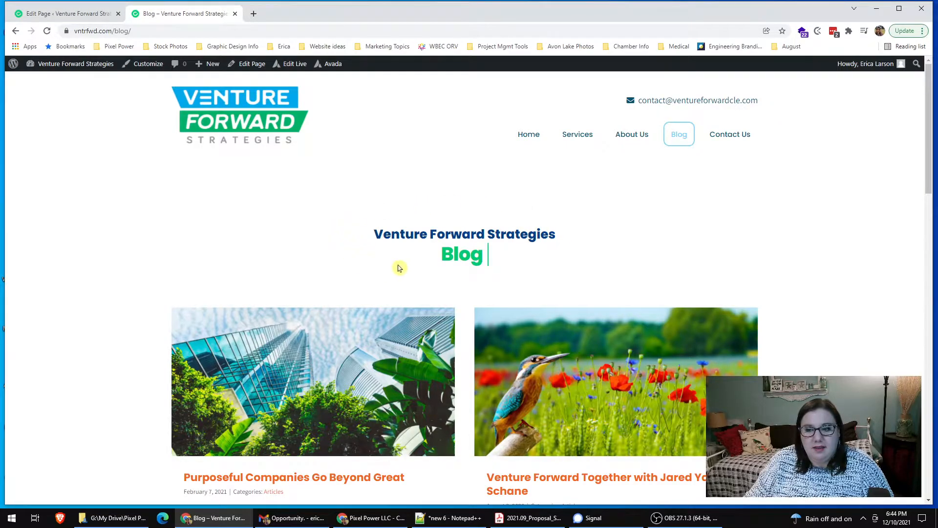
{"action": "left_click", "coordinate": [106, 10]}
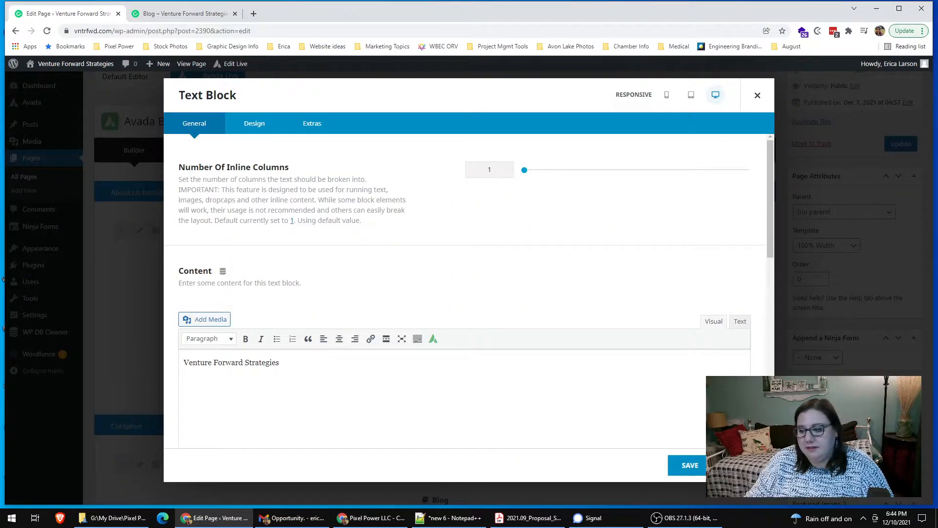
{"action": "key", "text": "Escape"}
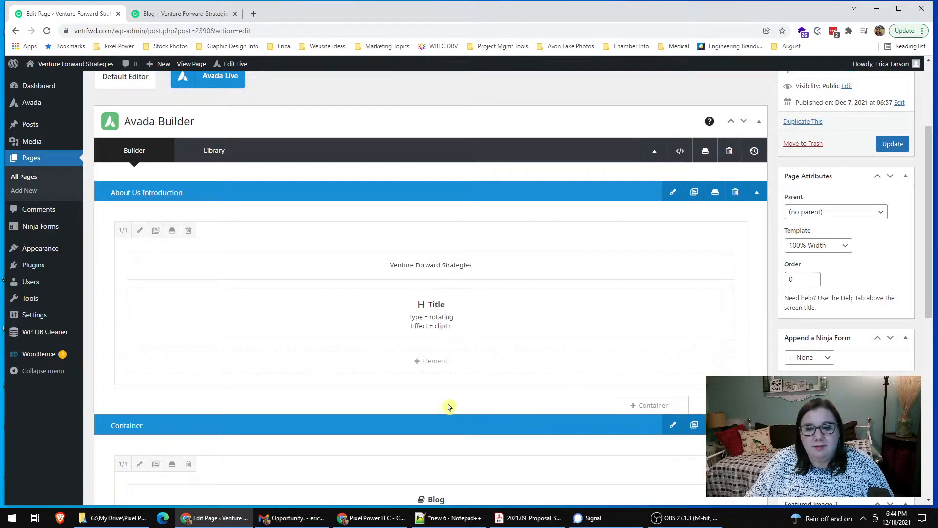
Examine the Title element's rotating-text settings and compare its "Blog" rotation text with the live Blog page
{"action": "left_click", "coordinate": [408, 315]}
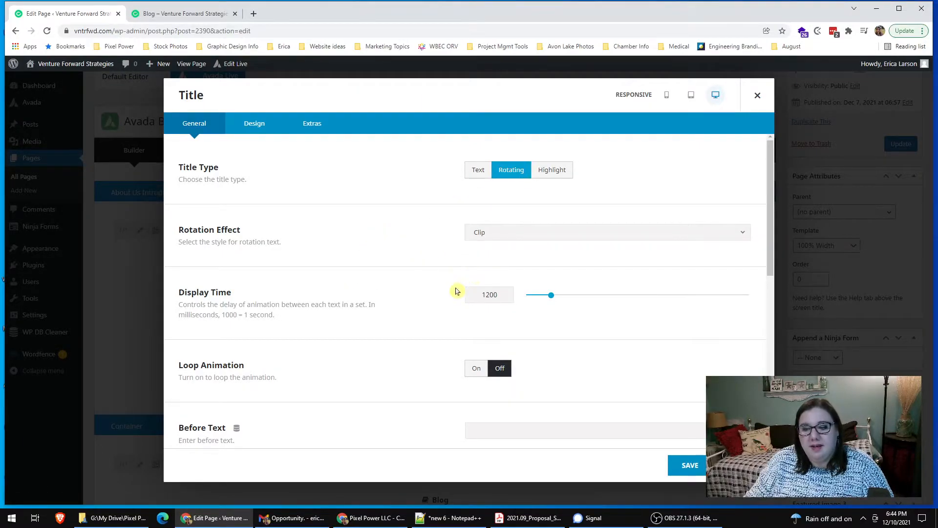
{"action": "scroll", "coordinate": [396, 235], "scroll_direction": "down", "scroll_amount": 3}
{"action": "scroll", "coordinate": [440, 247], "scroll_direction": "down", "scroll_amount": 3}
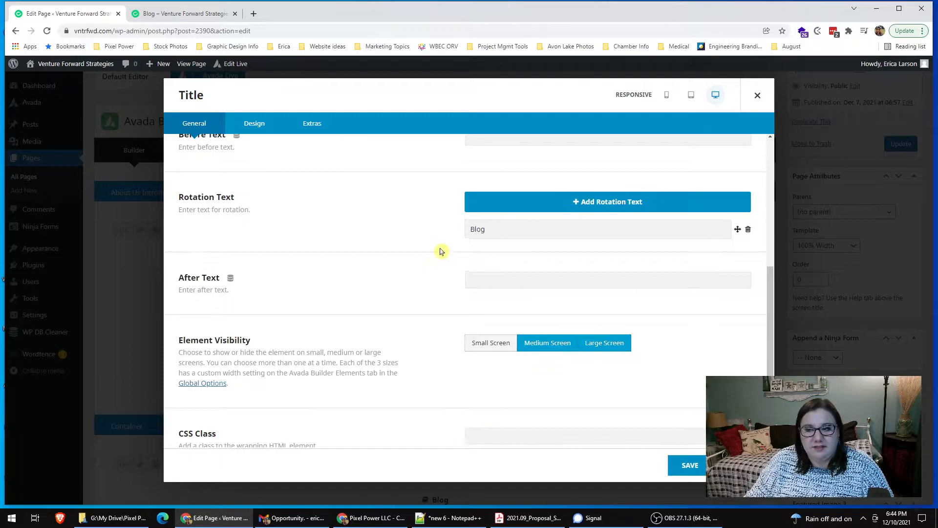
{"action": "scroll", "coordinate": [442, 251], "scroll_direction": "up", "scroll_amount": 6}
{"action": "scroll", "coordinate": [440, 268], "scroll_direction": "down", "scroll_amount": 7}
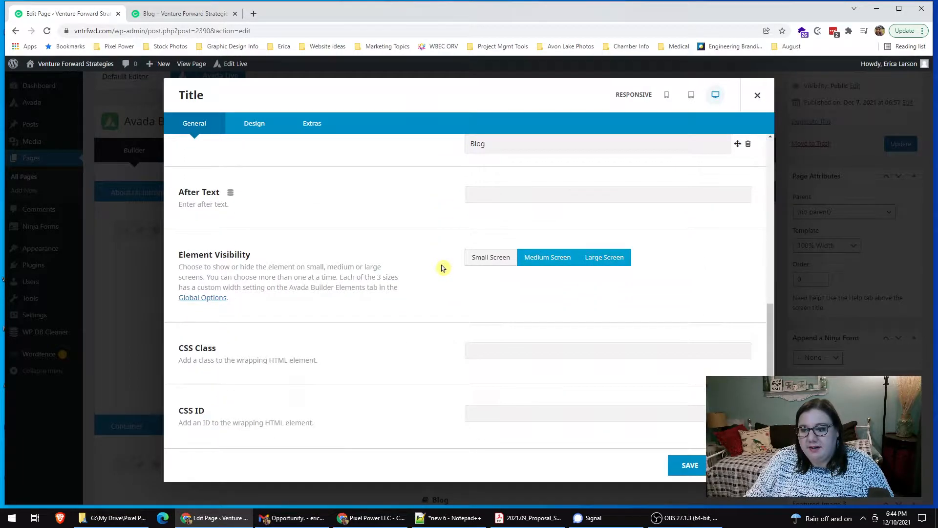
{"action": "scroll", "coordinate": [430, 259], "scroll_direction": "up", "scroll_amount": 3}
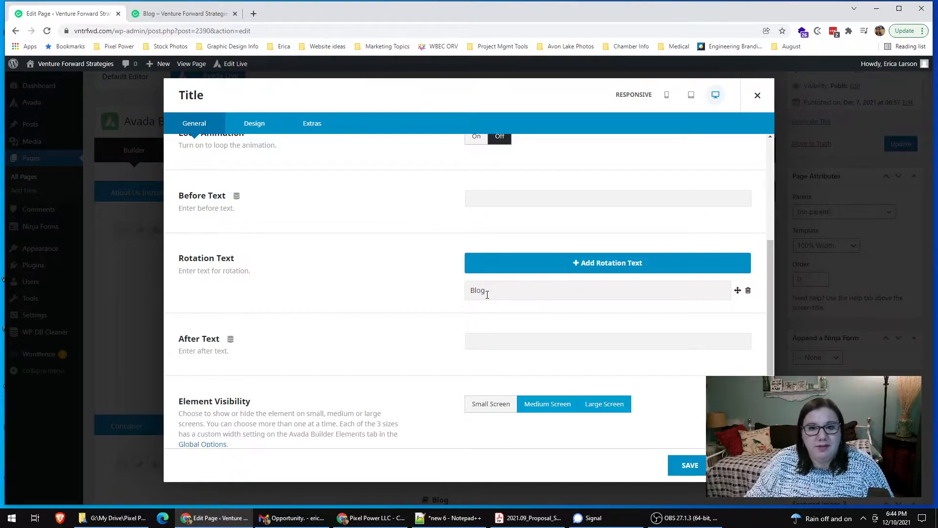
{"action": "left_click", "coordinate": [184, 14]}
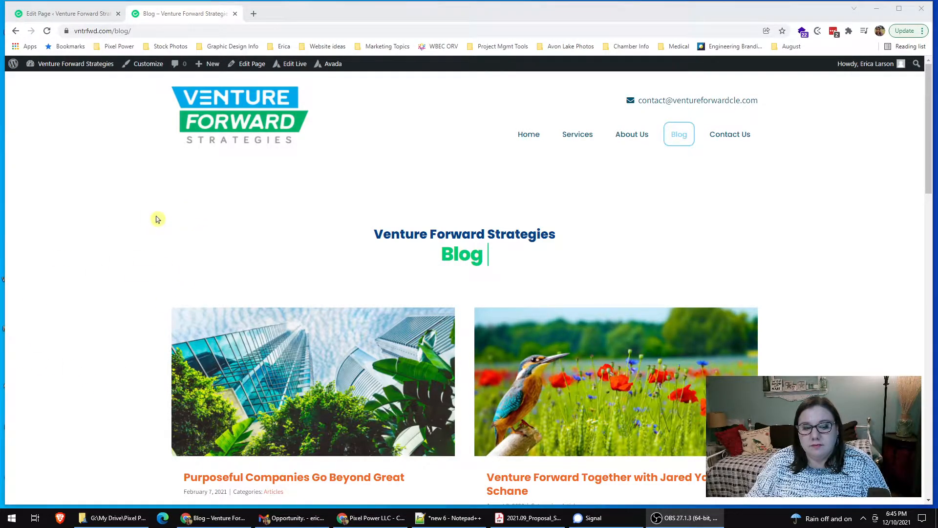
{"action": "left_click", "coordinate": [95, 13]}
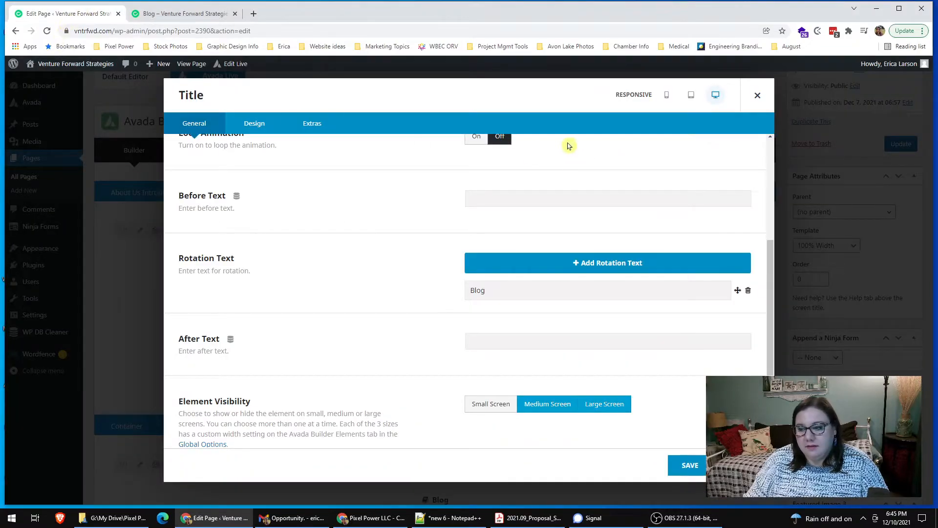
{"action": "left_click", "coordinate": [690, 464]}
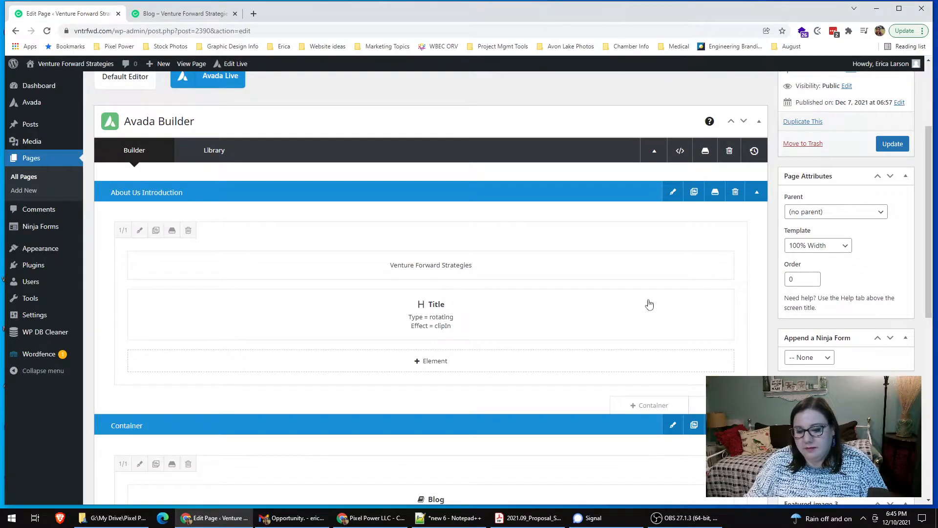
Compare the Blog page's container and element structure in Avada Builder with the layout of the live Blog page
{"action": "scroll", "coordinate": [654, 293], "scroll_direction": "down", "scroll_amount": 1}
{"action": "scroll", "coordinate": [677, 230], "scroll_direction": "up", "scroll_amount": 1}
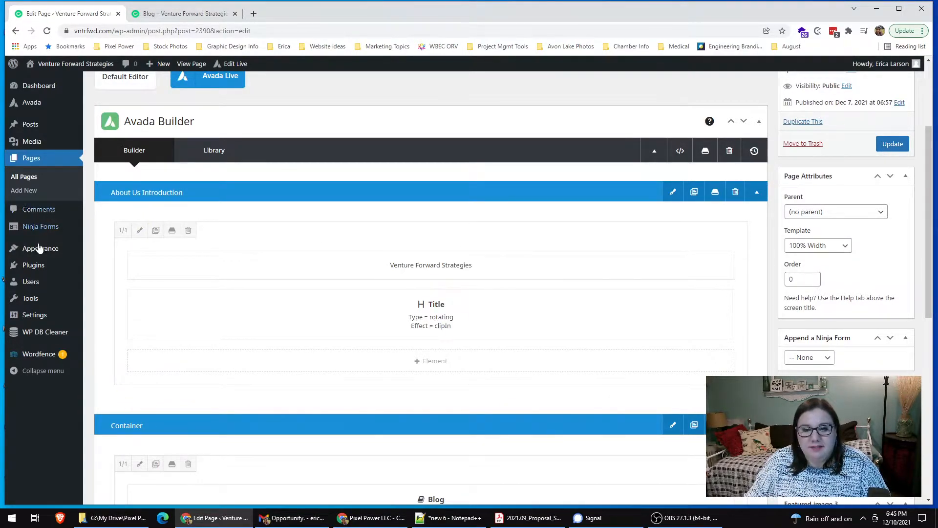
{"action": "left_click", "coordinate": [177, 15]}
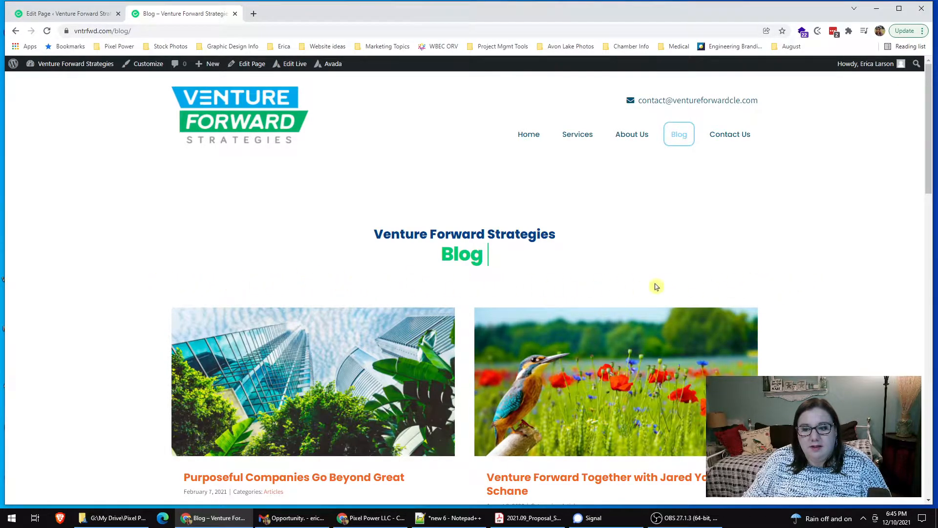
{"action": "left_click", "coordinate": [54, 16]}
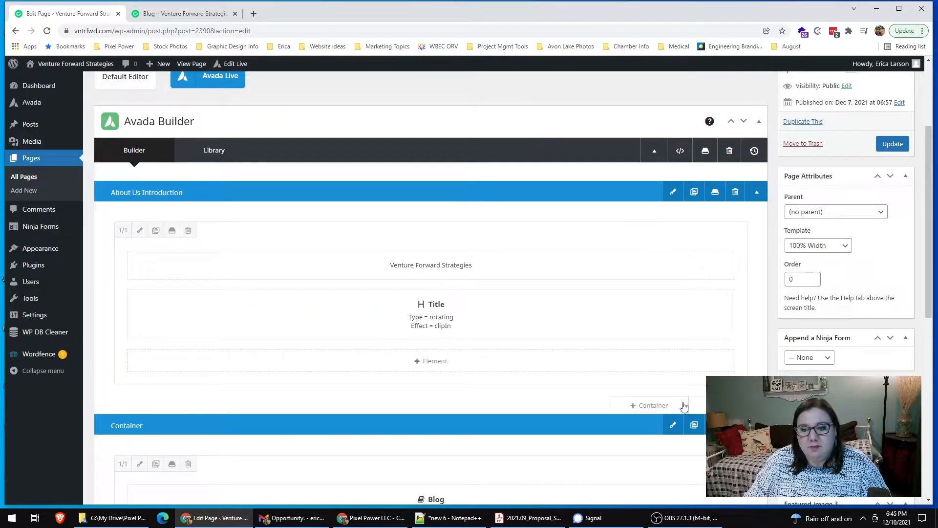
{"action": "scroll", "coordinate": [574, 455], "scroll_direction": "down", "scroll_amount": 2}
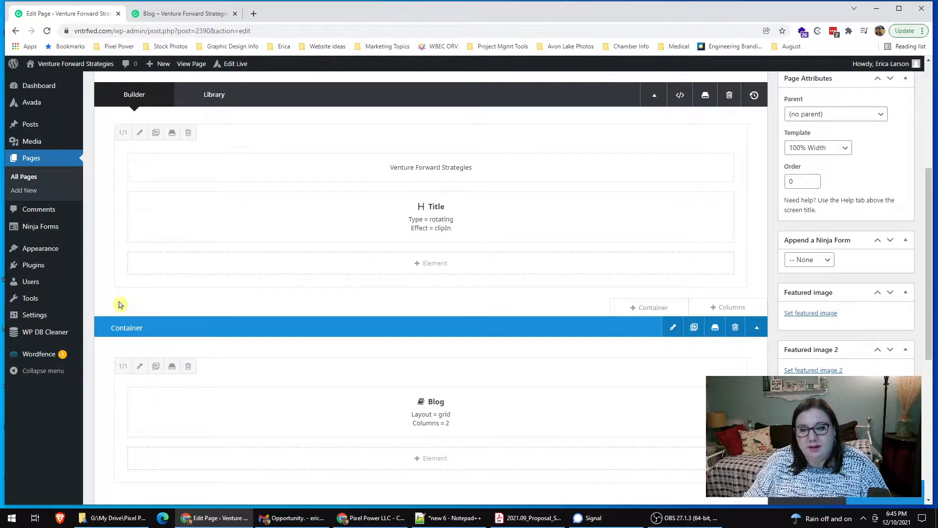
{"action": "scroll", "coordinate": [577, 363], "scroll_direction": "up", "scroll_amount": 1}
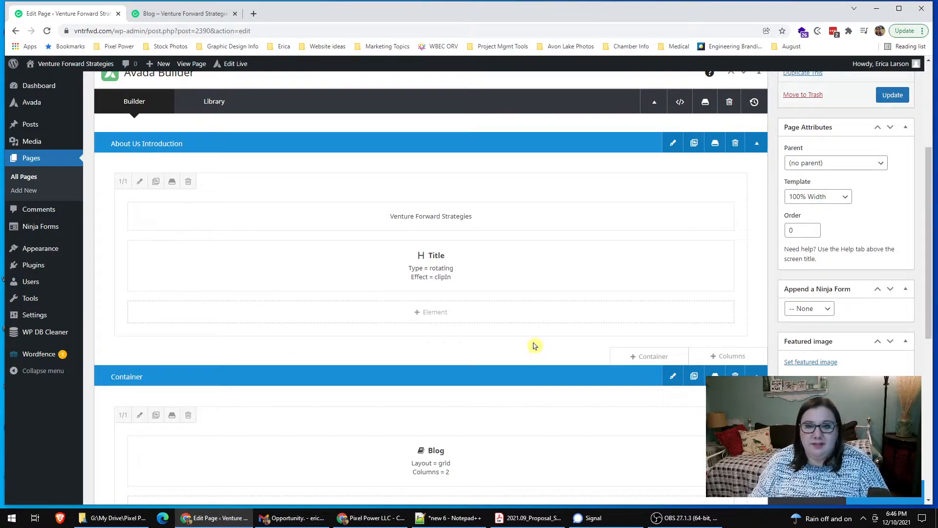
{"action": "left_click", "coordinate": [177, 17]}
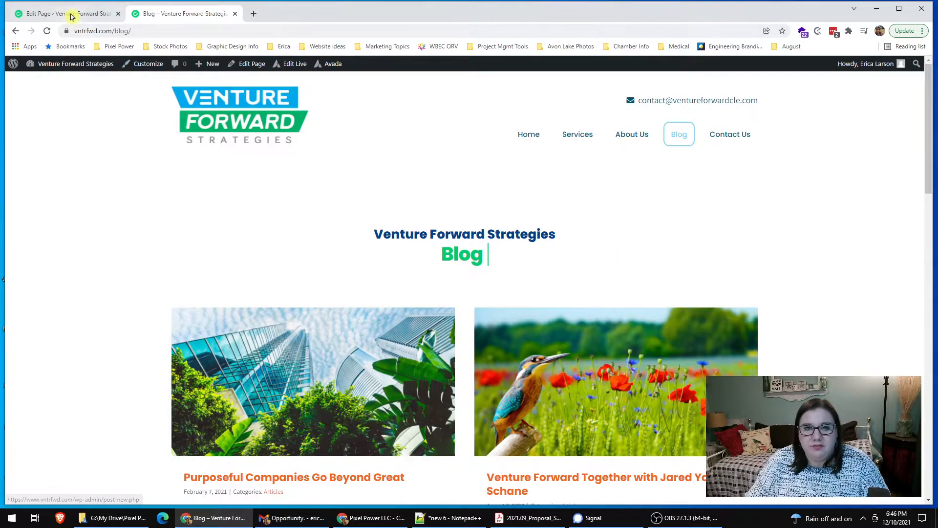
{"action": "left_click", "coordinate": [72, 18]}
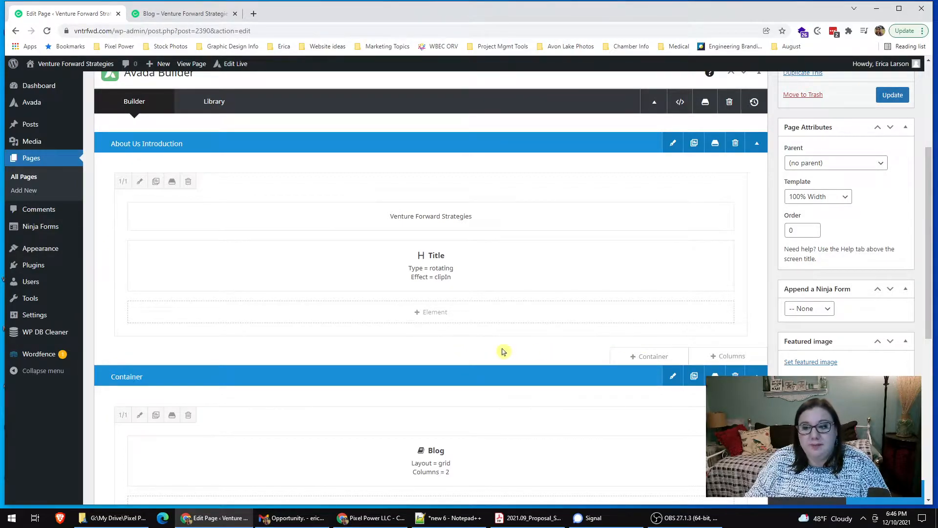
Insert a 1/2 + 1/2 column row below the full-width column in the About Us Introduction container
{"action": "left_click", "coordinate": [445, 315]}
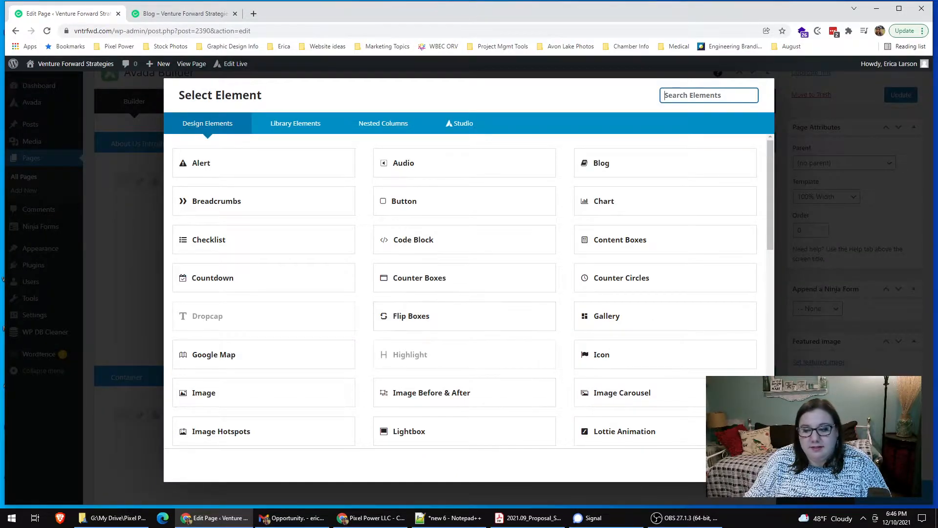
{"action": "key", "text": "Escape"}
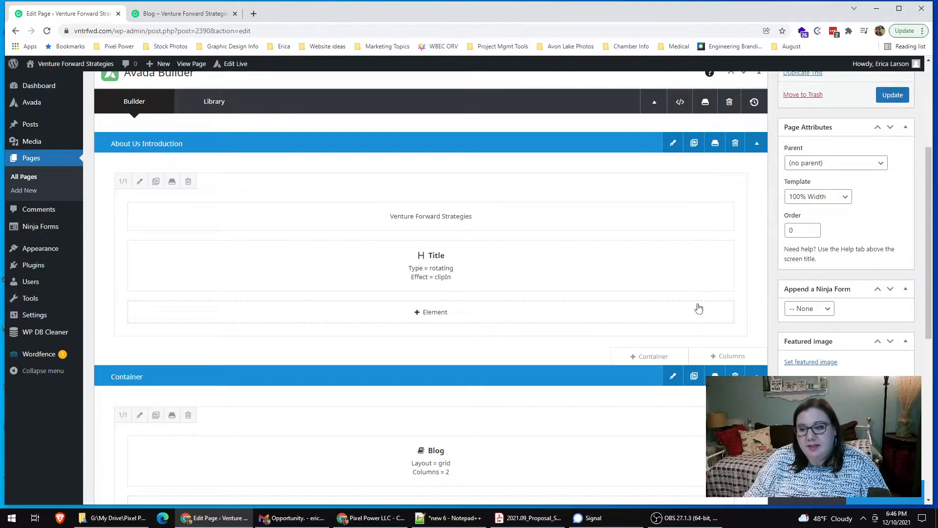
{"action": "left_click", "coordinate": [731, 356]}
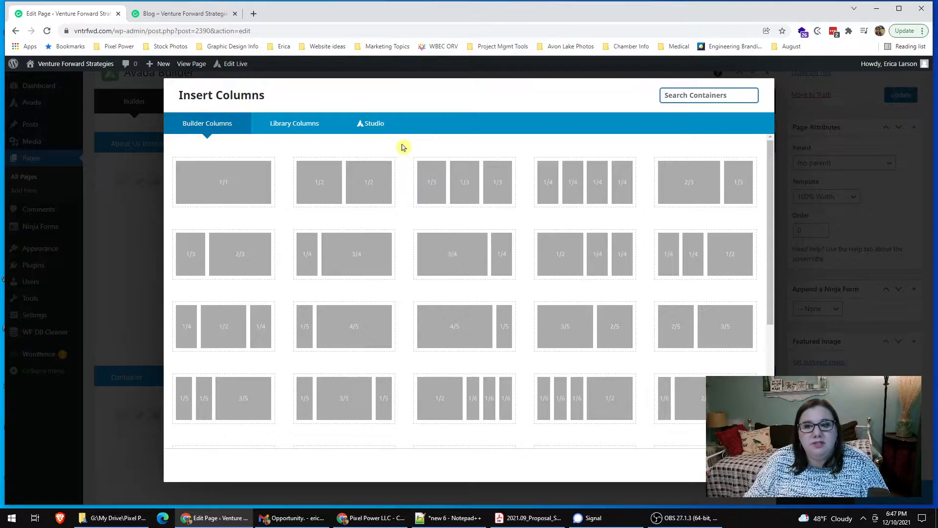
{"action": "left_click", "coordinate": [344, 180]}
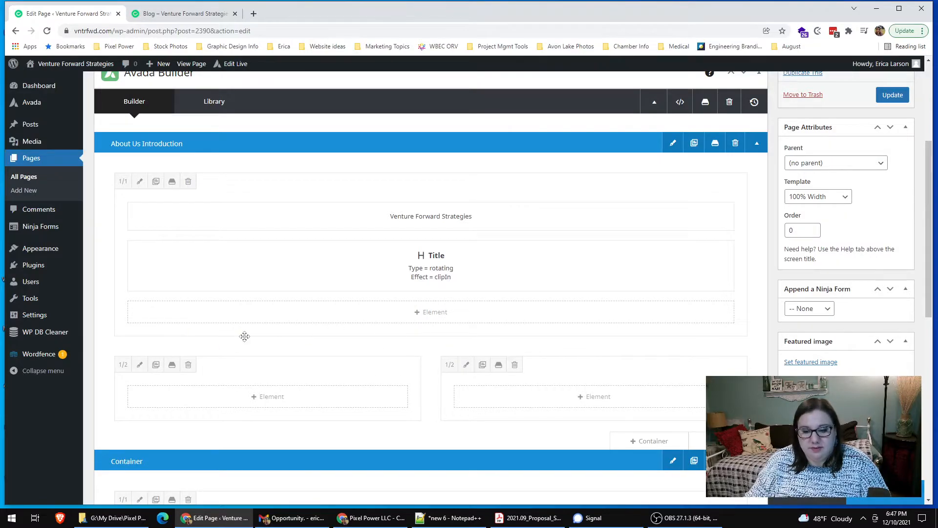
Add a Testimonials element to the first half-width column of the About Us Introduction container
{"action": "left_click", "coordinate": [266, 398]}
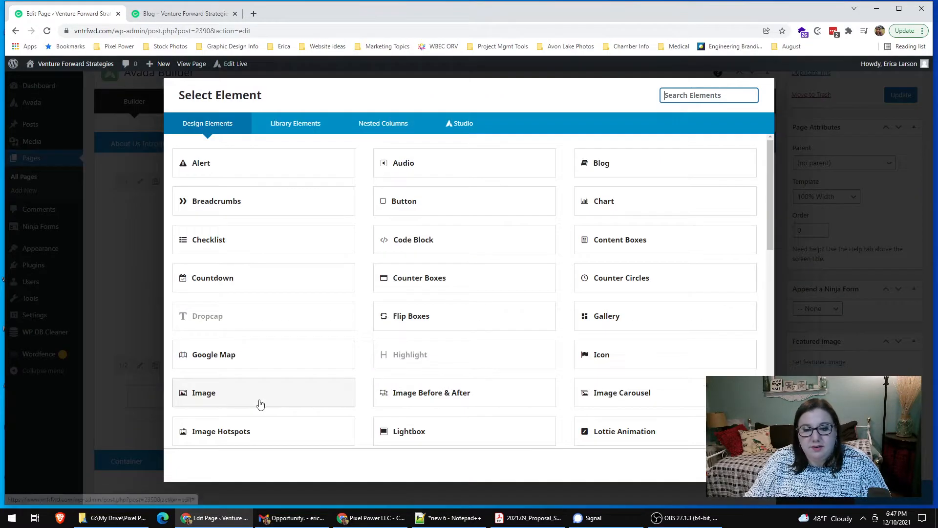
{"action": "scroll", "coordinate": [264, 402], "scroll_direction": "down", "scroll_amount": 10}
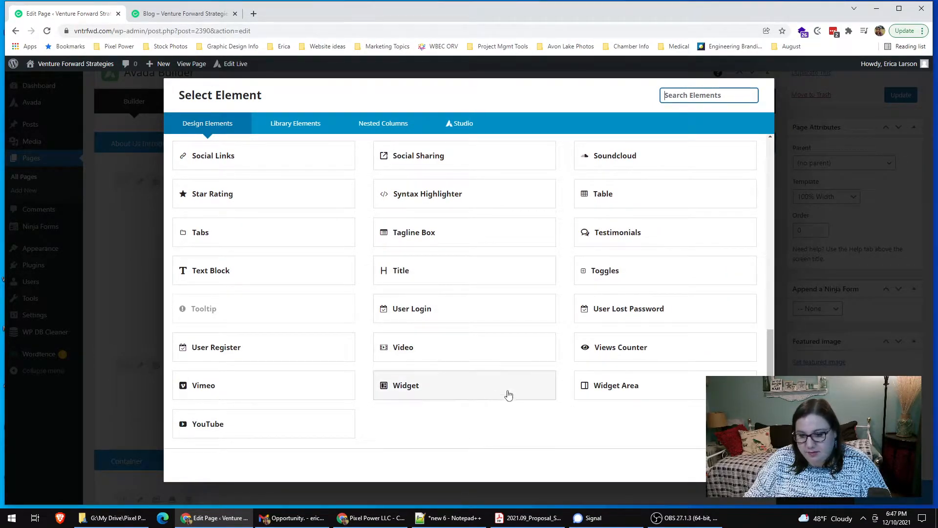
{"action": "scroll", "coordinate": [621, 278], "scroll_direction": "up", "scroll_amount": 1}
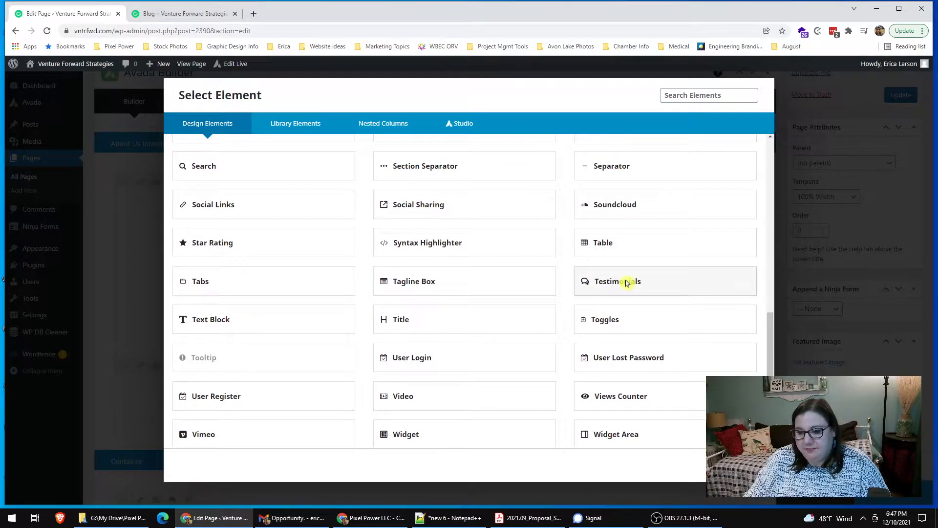
{"action": "left_click", "coordinate": [625, 279]}
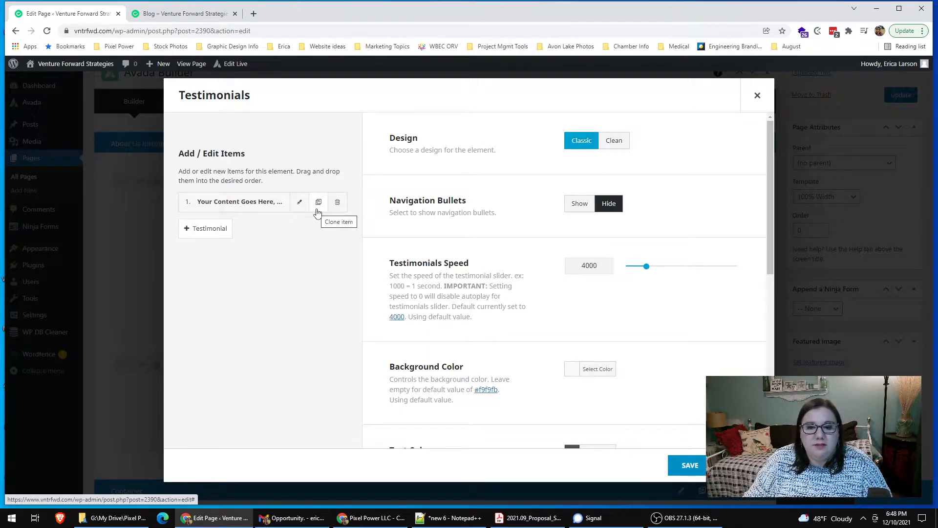
Try cloning the testimonial item twice, and delete both copies
{"action": "left_click", "coordinate": [317, 210]}
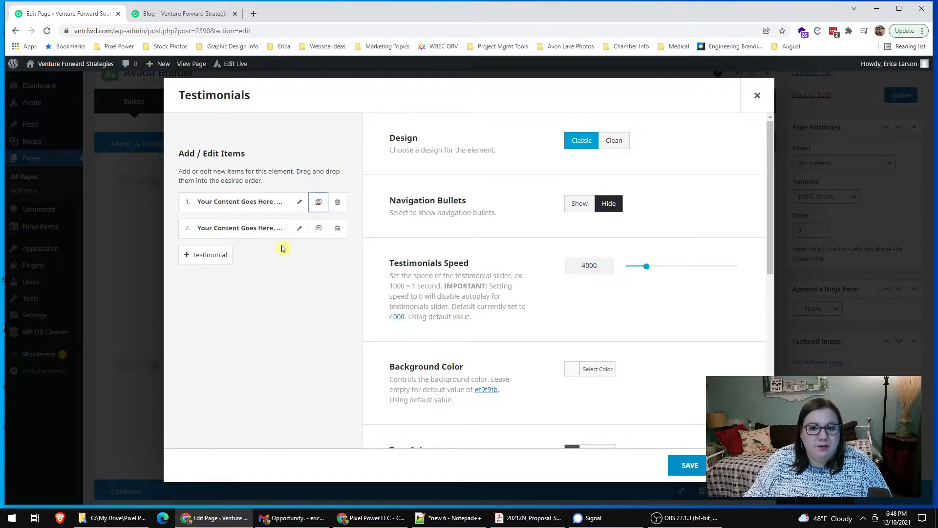
{"action": "left_click", "coordinate": [318, 228]}
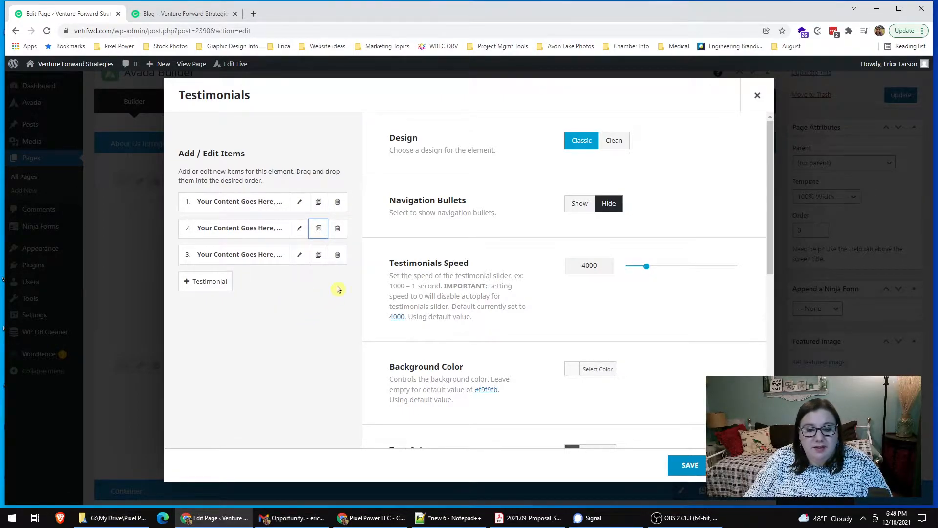
{"action": "left_click", "coordinate": [337, 255]}
{"action": "left_click", "coordinate": [337, 229]}
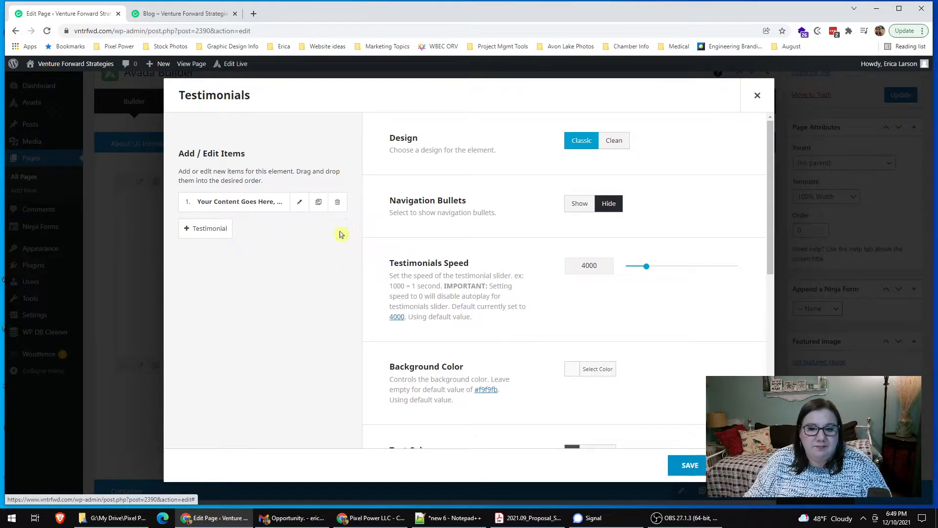
Set the testimonial's avatar type to Image and use the media library portrait of the bearded man in a suit
{"action": "left_click", "coordinate": [299, 202]}
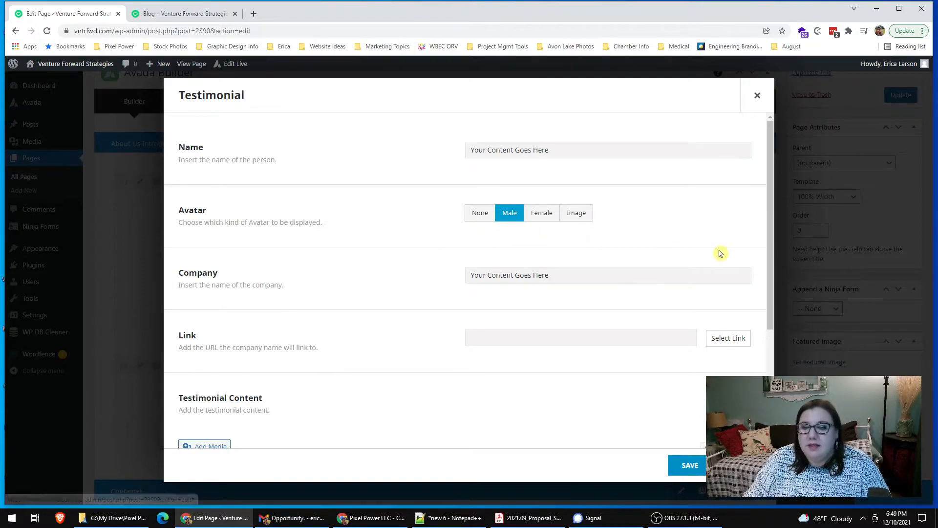
{"action": "left_click", "coordinate": [581, 218]}
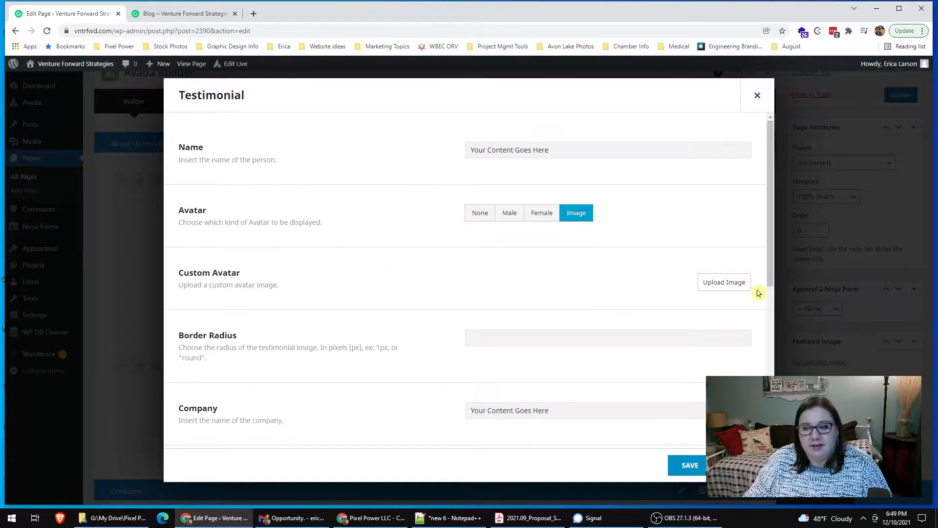
{"action": "left_click", "coordinate": [722, 283]}
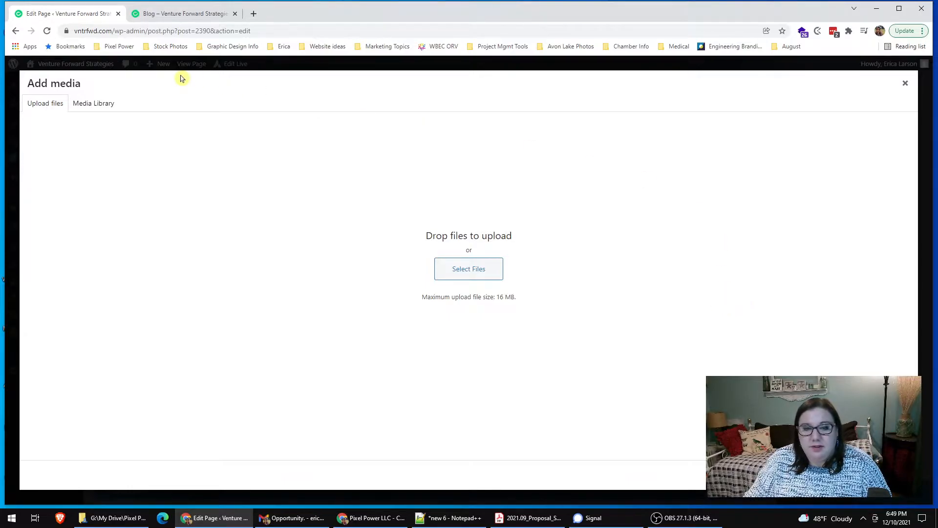
{"action": "left_click", "coordinate": [109, 105]}
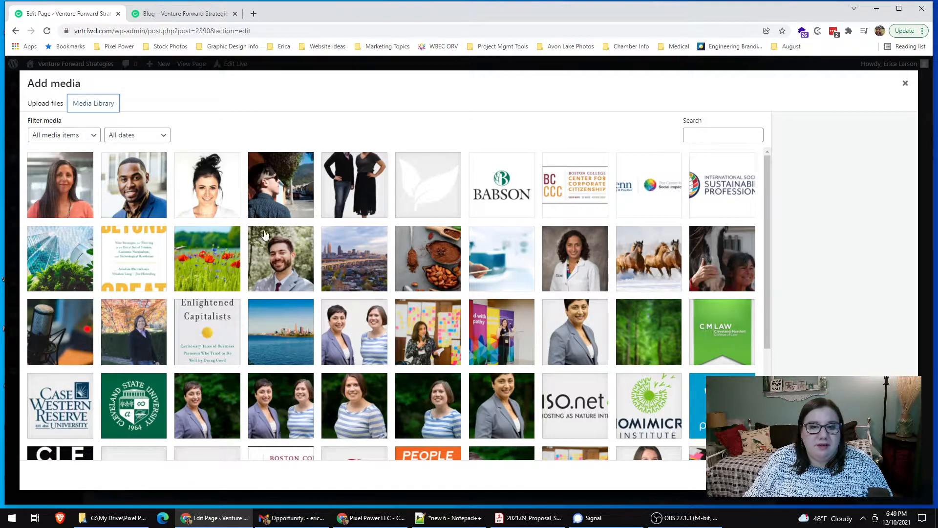
{"action": "left_click", "coordinate": [288, 262]}
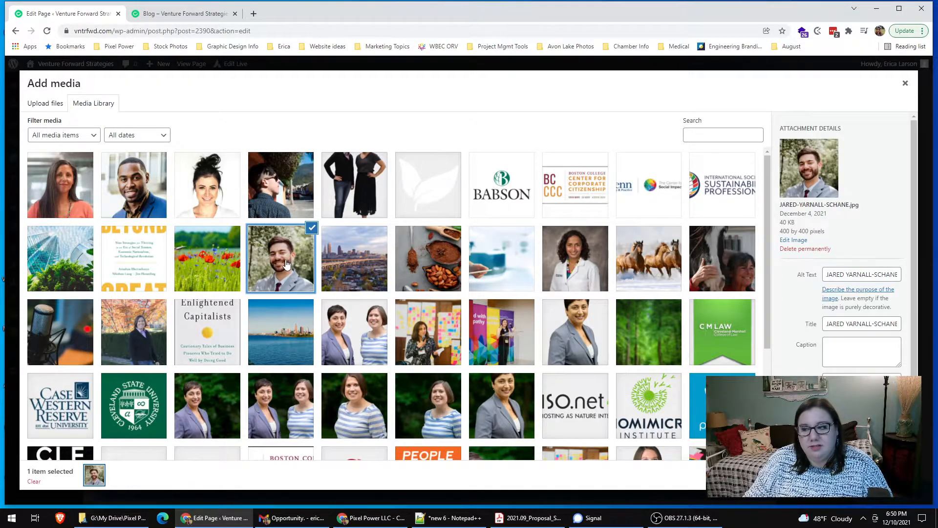
{"action": "left_click", "coordinate": [893, 475]}
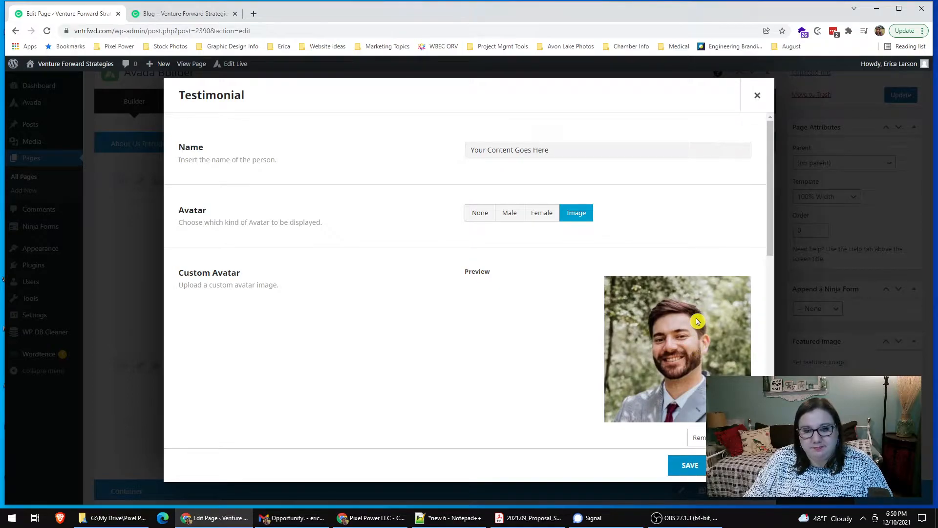
Clear the placeholder text from the testimonial's content, and save the testimonial item and the Testimonials element
{"action": "scroll", "coordinate": [597, 334], "scroll_direction": "down", "scroll_amount": 3}
{"action": "scroll", "coordinate": [597, 332], "scroll_direction": "down", "scroll_amount": 2}
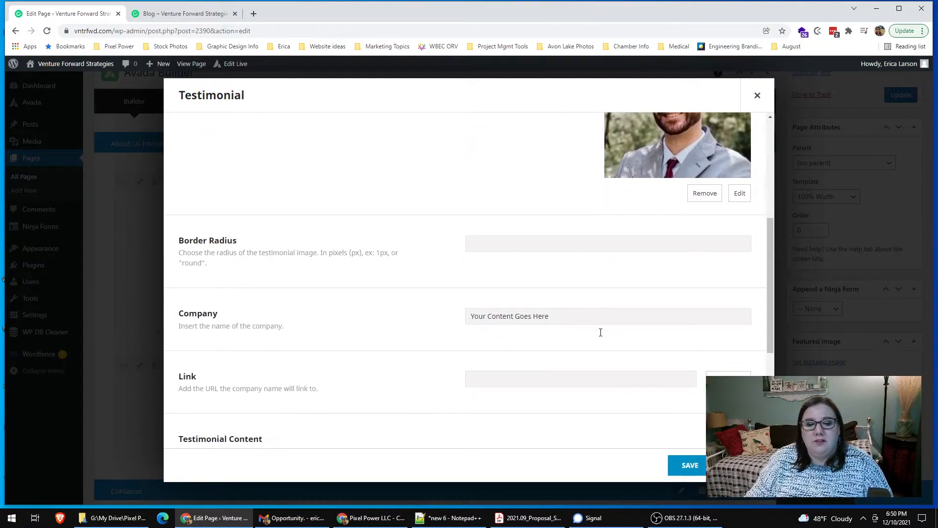
{"action": "scroll", "coordinate": [672, 325], "scroll_direction": "down", "scroll_amount": 2}
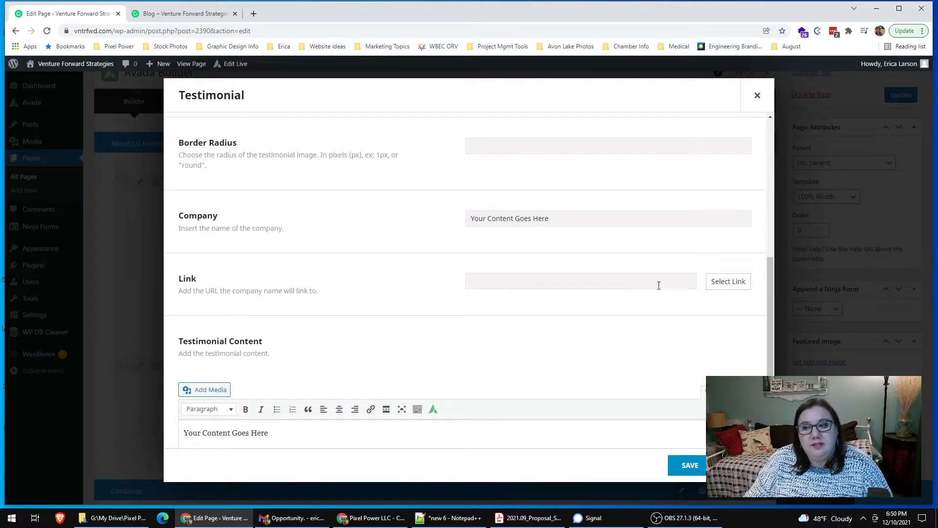
{"action": "scroll", "coordinate": [622, 325], "scroll_direction": "down", "scroll_amount": 2}
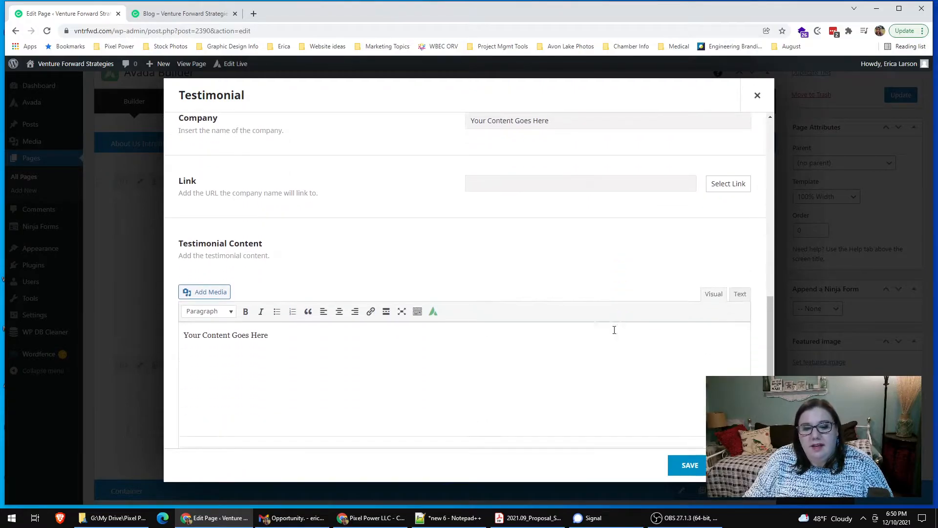
{"action": "left_click", "coordinate": [302, 346]}
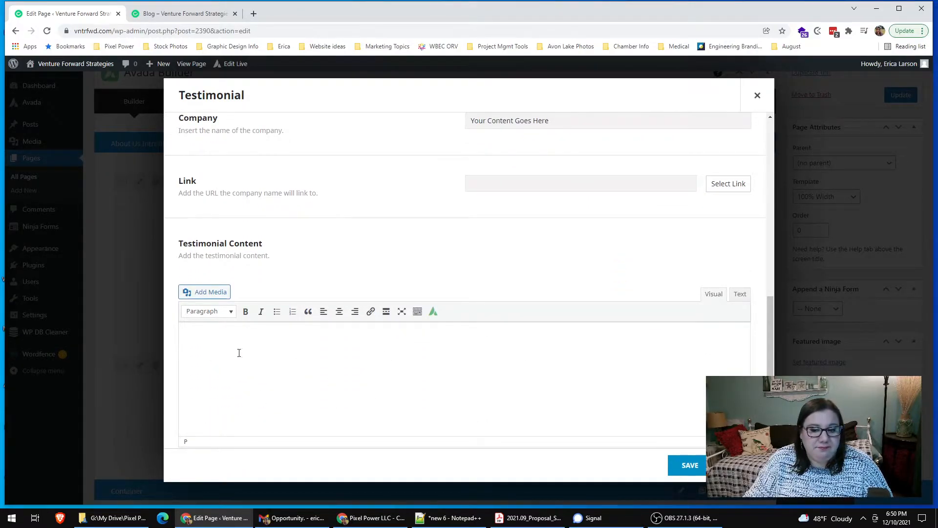
{"action": "scroll", "coordinate": [358, 340], "scroll_direction": "down", "scroll_amount": 1}
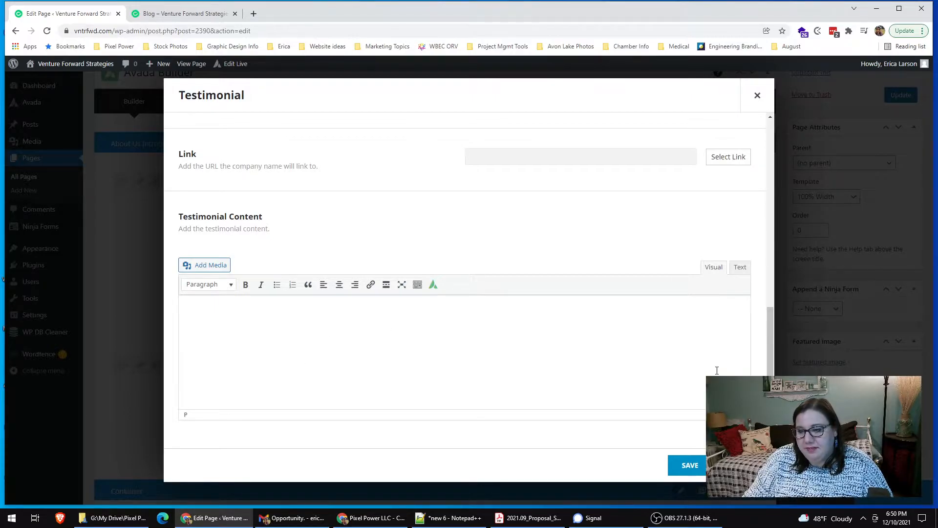
{"action": "left_click", "coordinate": [690, 465]}
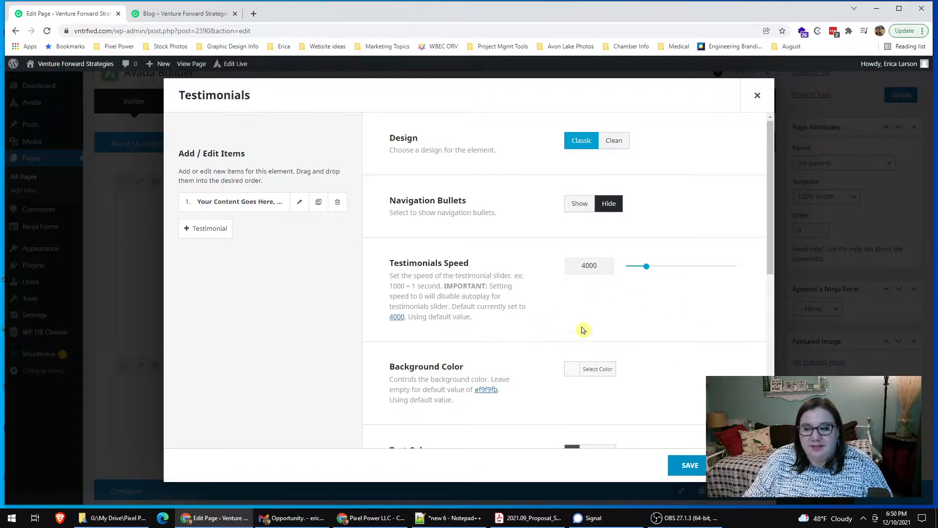
{"action": "left_click", "coordinate": [698, 463]}
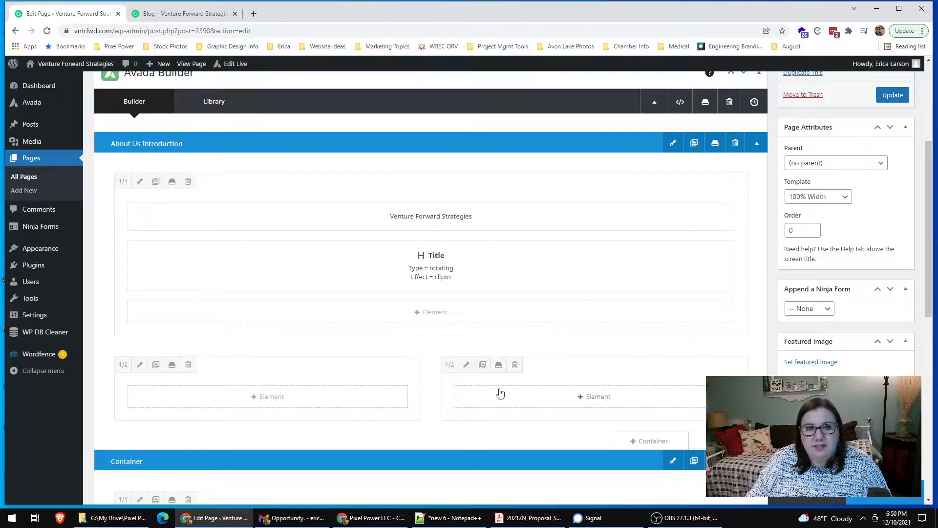
Delete both half-width columns, add 1/2 + 1/2 nested columns below the Title in the About Us Introduction's full-width column, and open them for editing
{"action": "left_click", "coordinate": [188, 365]}
{"action": "left_click", "coordinate": [189, 365]}
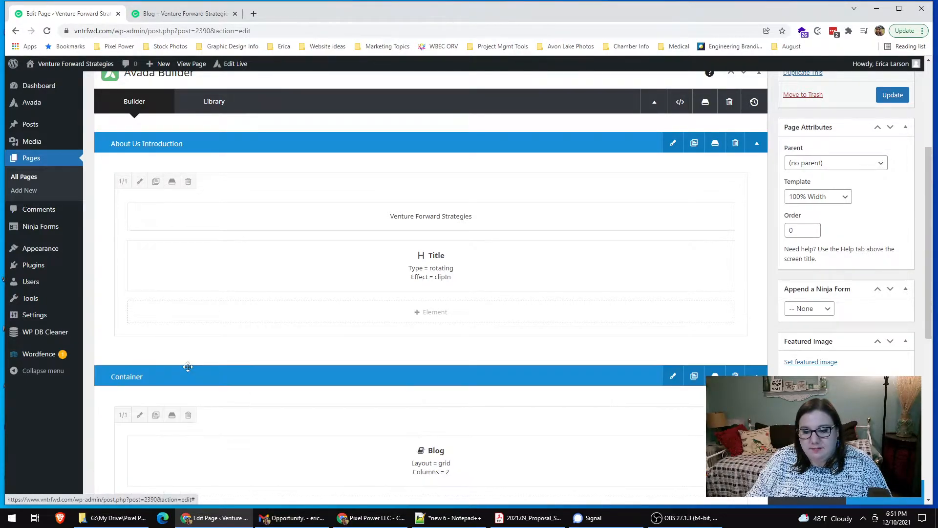
{"action": "left_click", "coordinate": [429, 315]}
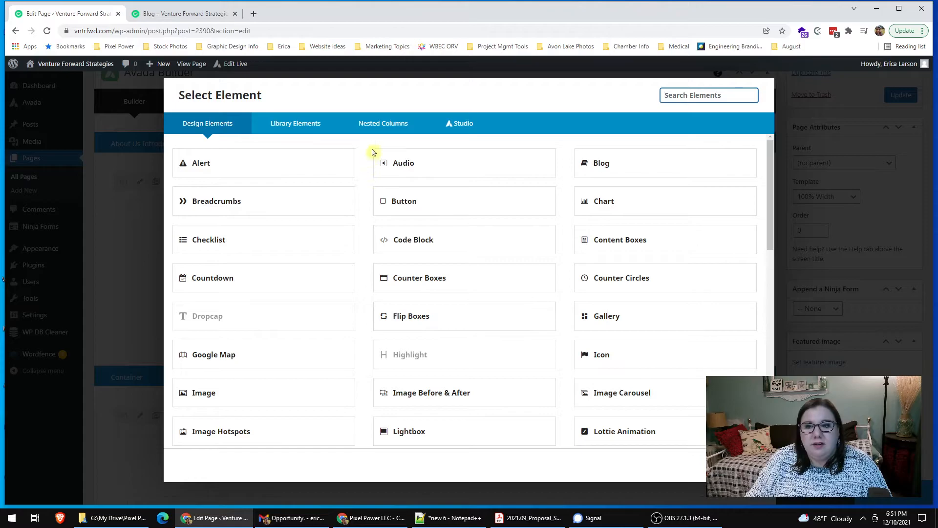
{"action": "left_click", "coordinate": [388, 128]}
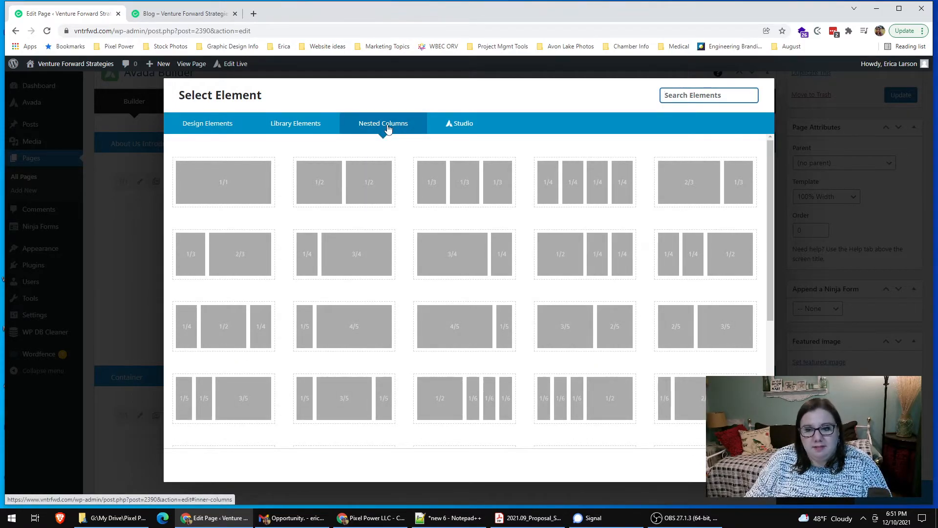
{"action": "left_click", "coordinate": [342, 176]}
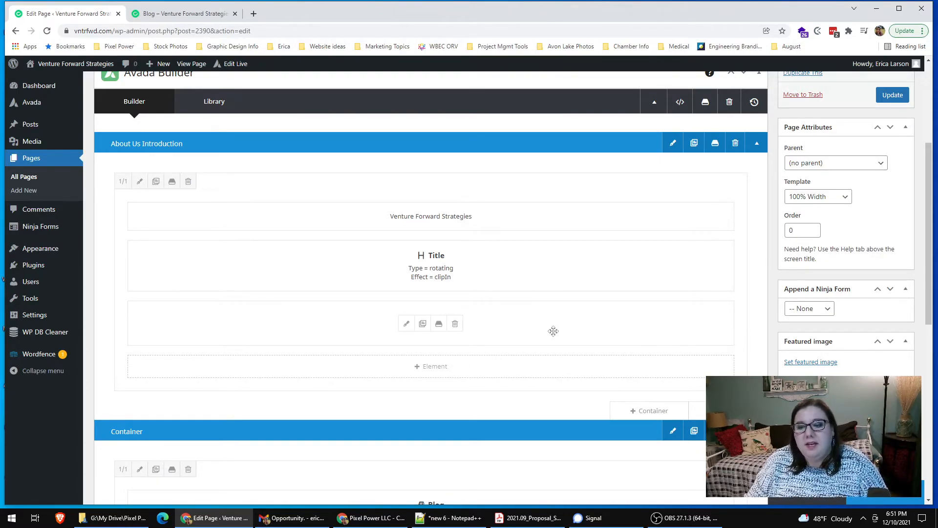
{"action": "left_click", "coordinate": [406, 325]}
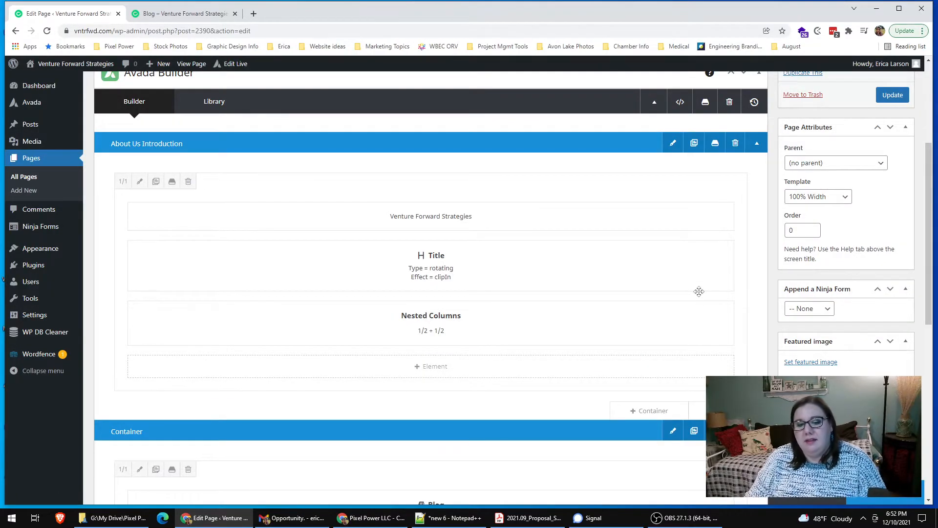
Compare the Blog page's builder containers and page options with the published Blog page, from header to footer
{"action": "scroll", "coordinate": [698, 288], "scroll_direction": "down", "scroll_amount": 5}
{"action": "scroll", "coordinate": [698, 288], "scroll_direction": "up", "scroll_amount": 4}
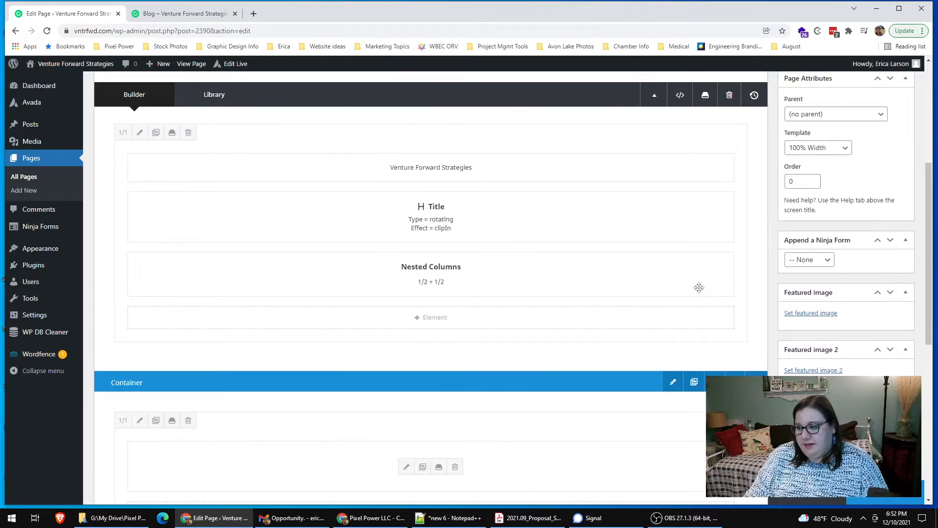
{"action": "scroll", "coordinate": [698, 288], "scroll_direction": "up", "scroll_amount": 3}
{"action": "scroll", "coordinate": [698, 287], "scroll_direction": "up", "scroll_amount": 2}
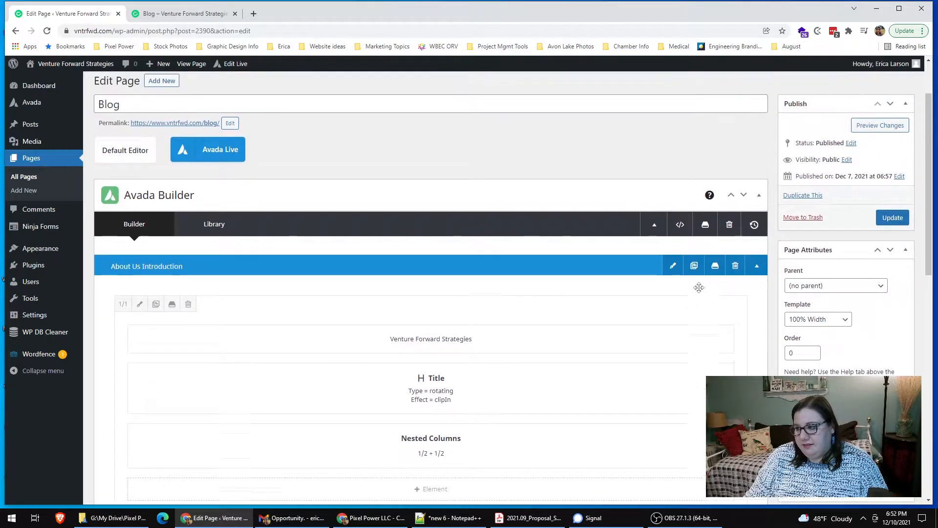
{"action": "scroll", "coordinate": [699, 330], "scroll_direction": "down", "scroll_amount": 7}
{"action": "scroll", "coordinate": [698, 328], "scroll_direction": "down", "scroll_amount": 5}
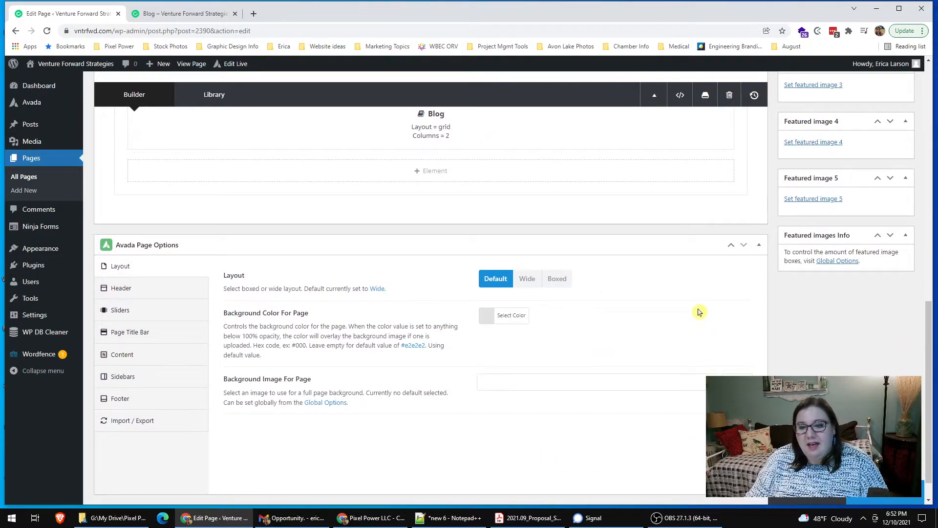
{"action": "scroll", "coordinate": [691, 328], "scroll_direction": "up", "scroll_amount": 12}
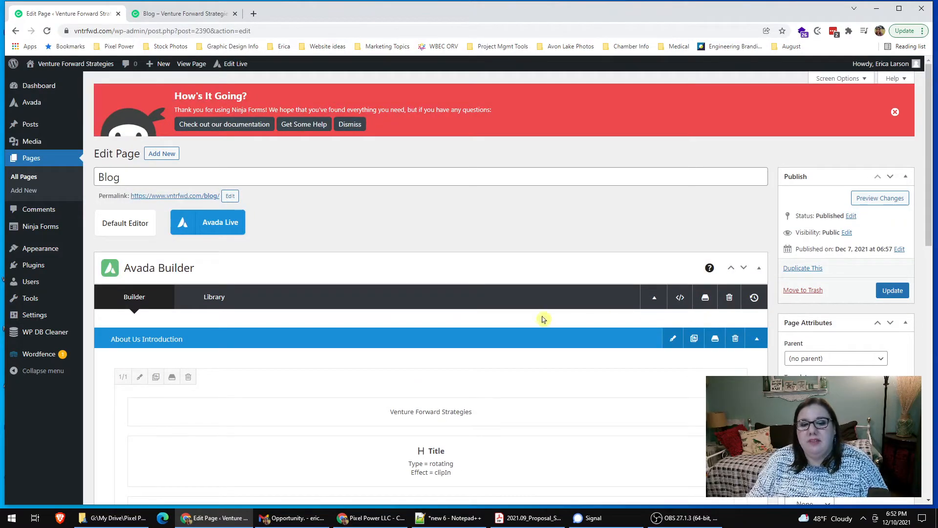
{"action": "left_click", "coordinate": [182, 15]}
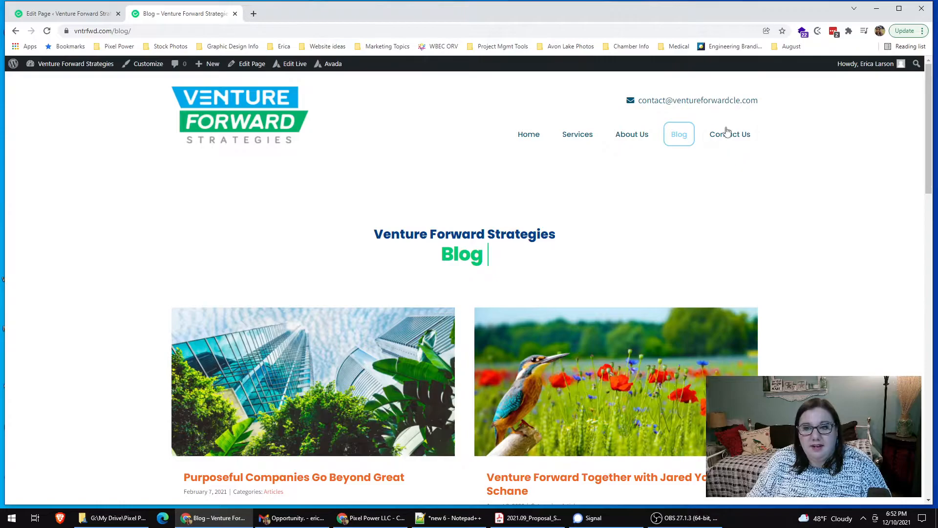
{"action": "scroll", "coordinate": [882, 210], "scroll_direction": "down", "scroll_amount": 20}
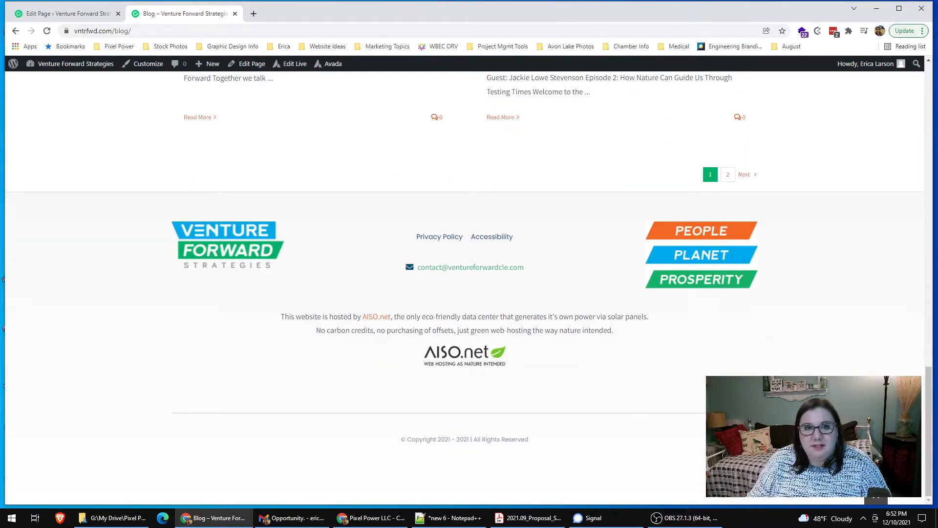
{"action": "left_click_drag", "start_coordinate": [930, 406], "coordinate": [933, 88]}
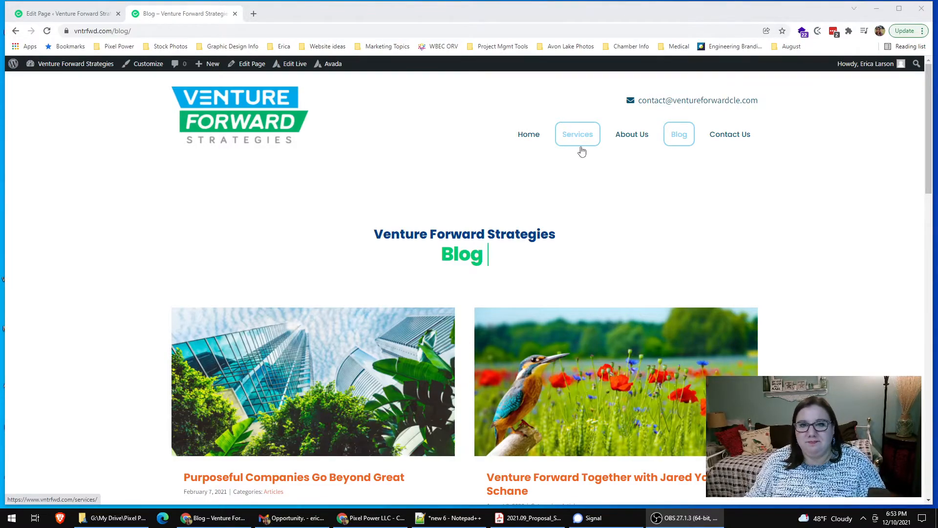
Return from the Blog page editor to the list of all pages, and duplicate the About Us page
{"action": "left_click", "coordinate": [63, 16]}
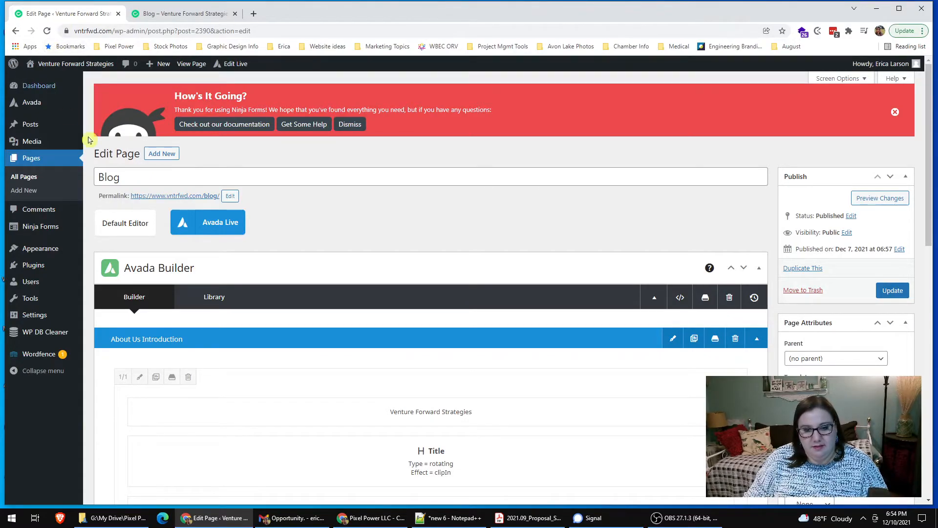
{"action": "scroll", "coordinate": [423, 191], "scroll_direction": "down", "scroll_amount": 3}
{"action": "scroll", "coordinate": [401, 176], "scroll_direction": "up", "scroll_amount": 3}
{"action": "left_click", "coordinate": [34, 161]}
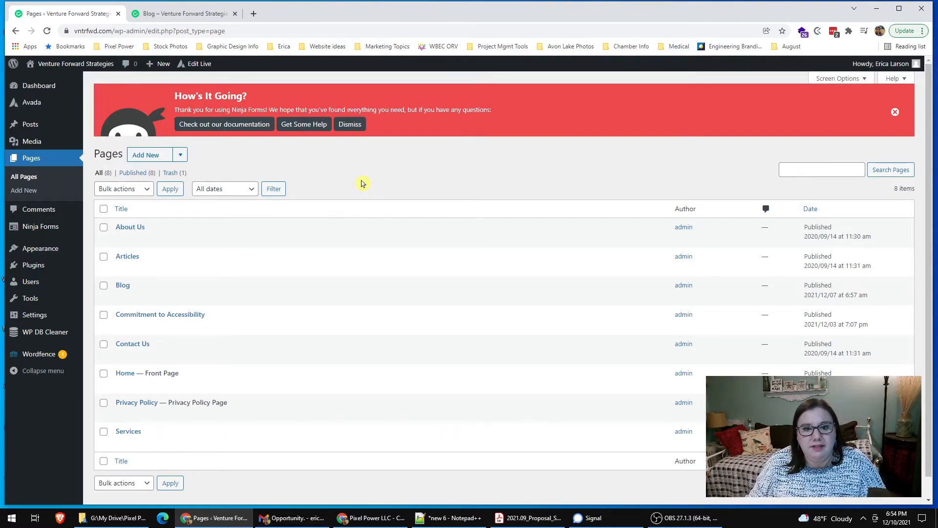
{"action": "scroll", "coordinate": [363, 184], "scroll_direction": "down", "scroll_amount": 1}
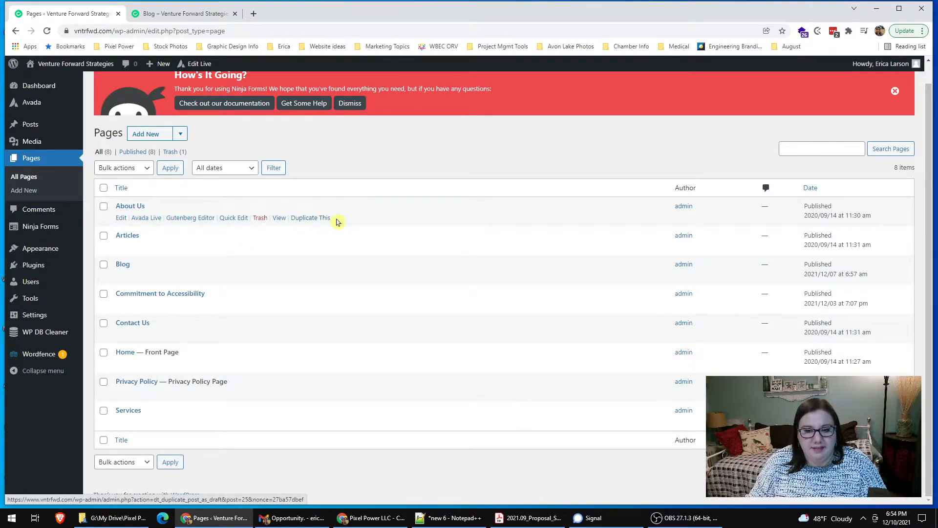
{"action": "left_click", "coordinate": [306, 218]}
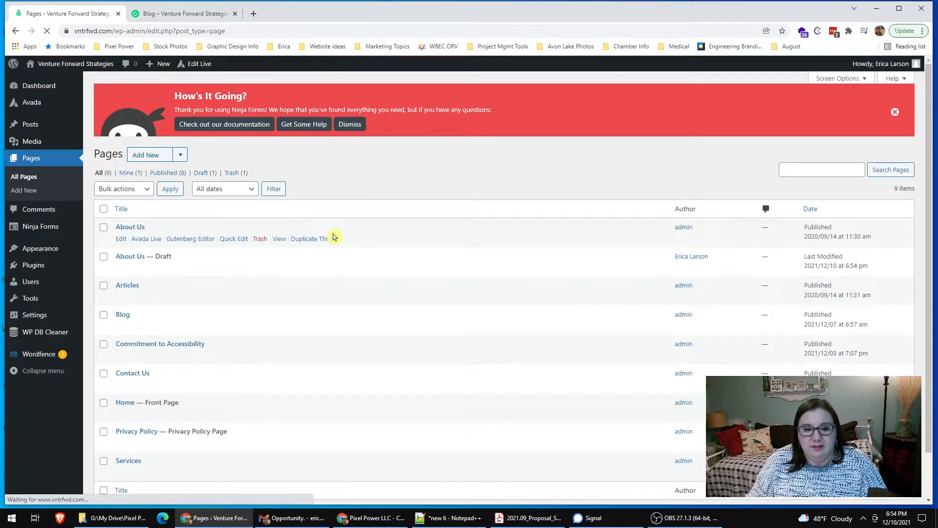
Open the duplicated About Us draft for editing and inspect its permalink slug
{"action": "scroll", "coordinate": [376, 210], "scroll_direction": "down", "scroll_amount": 1}
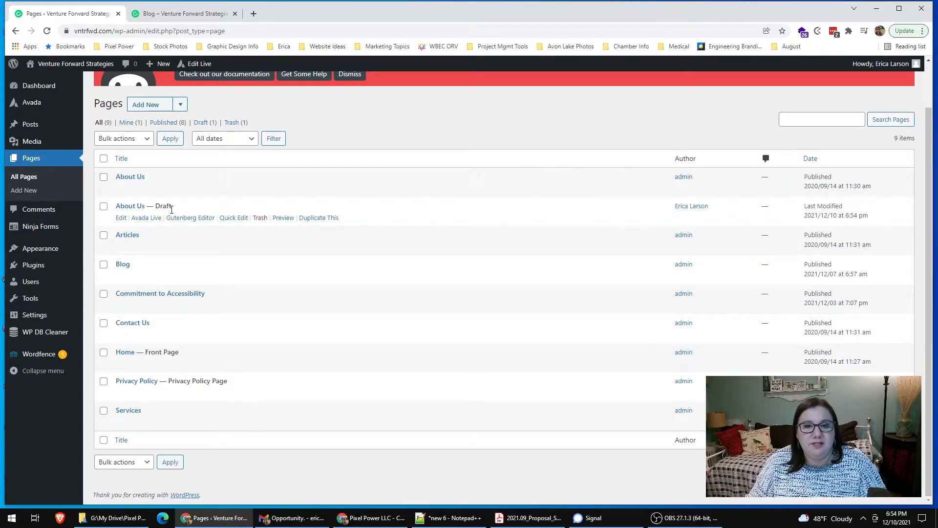
{"action": "left_click", "coordinate": [121, 218]}
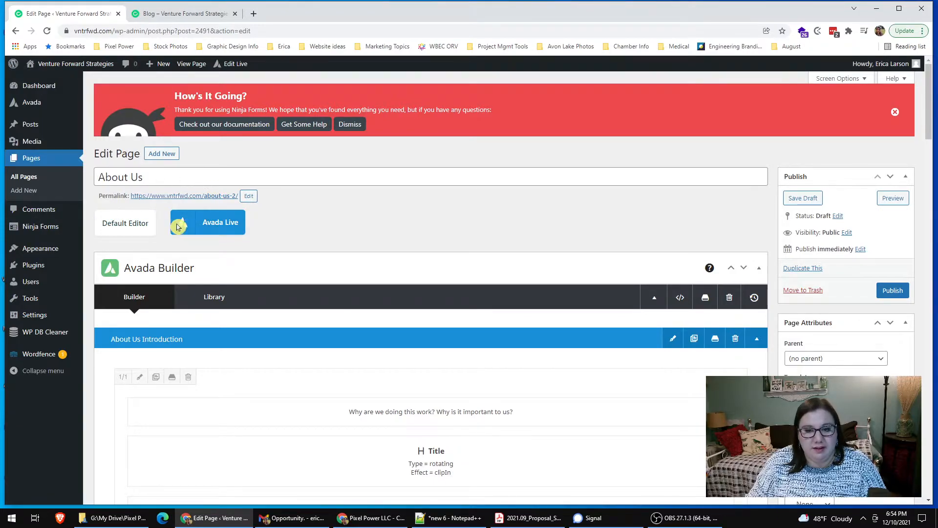
{"action": "left_click", "coordinate": [248, 197]}
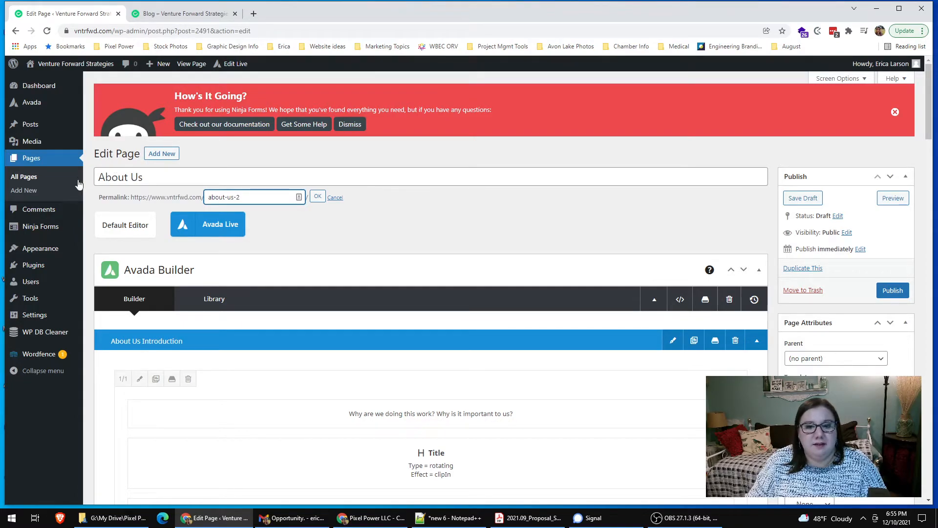
{"action": "left_click", "coordinate": [335, 197]}
Look through the containers and elements copied into the About Us draft, including the introduction and team member sections
{"action": "scroll", "coordinate": [606, 258], "scroll_direction": "down", "scroll_amount": 4}
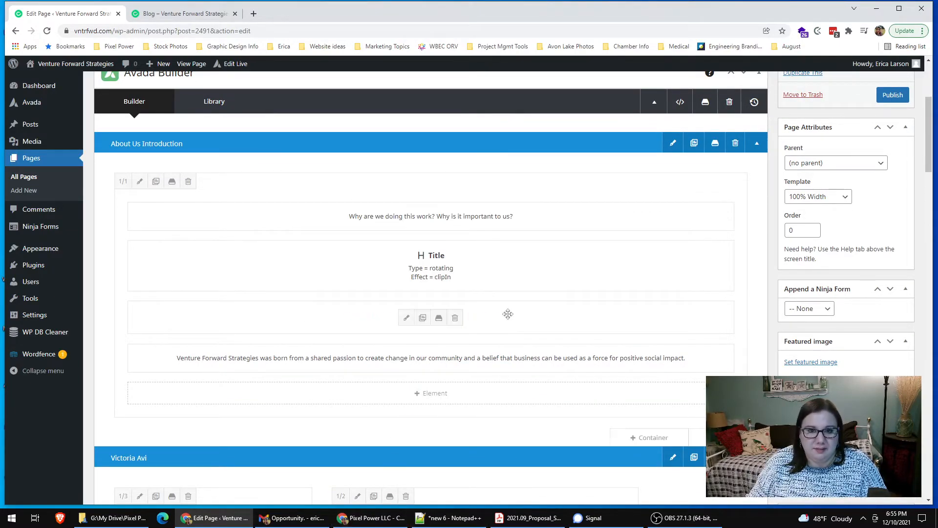
{"action": "scroll", "coordinate": [503, 318], "scroll_direction": "down", "scroll_amount": 5}
{"action": "scroll", "coordinate": [703, 282], "scroll_direction": "down", "scroll_amount": 3}
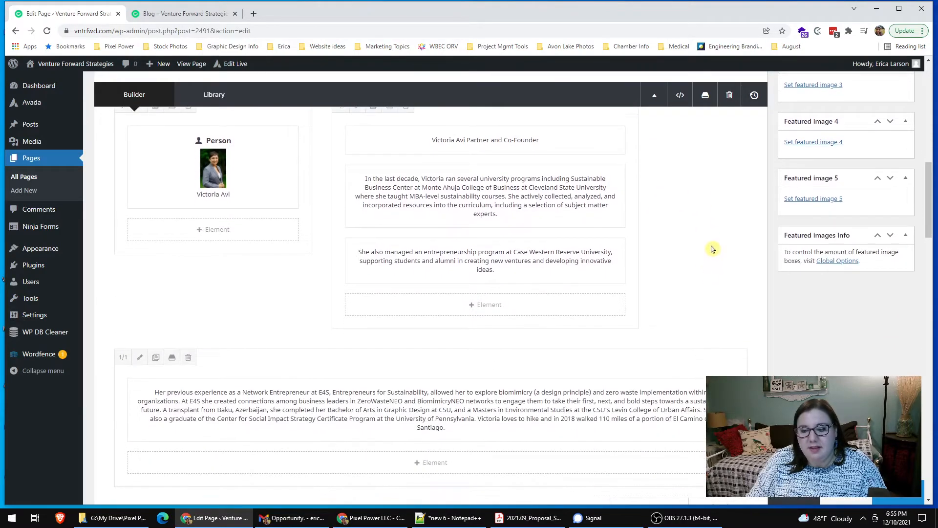
{"action": "scroll", "coordinate": [713, 269], "scroll_direction": "down", "scroll_amount": 6}
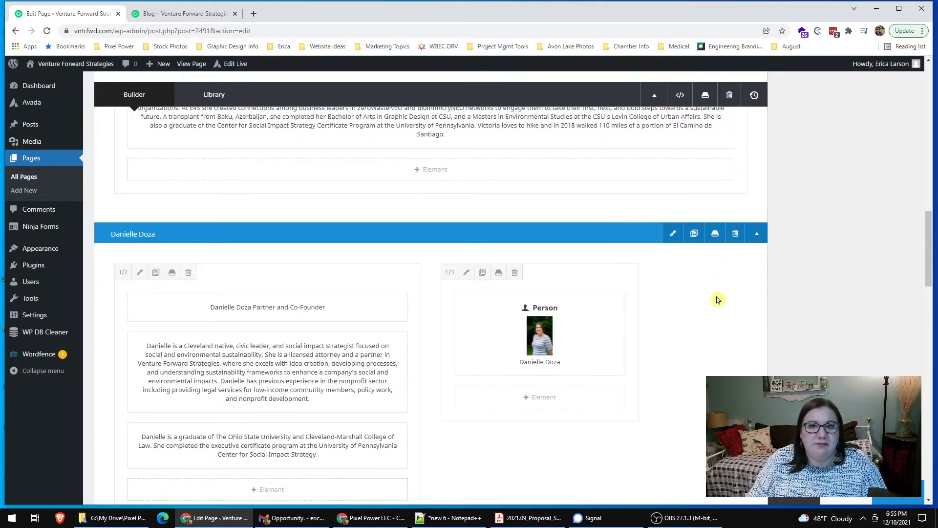
{"action": "scroll", "coordinate": [713, 310], "scroll_direction": "up", "scroll_amount": 7}
{"action": "scroll", "coordinate": [713, 311], "scroll_direction": "up", "scroll_amount": 10}
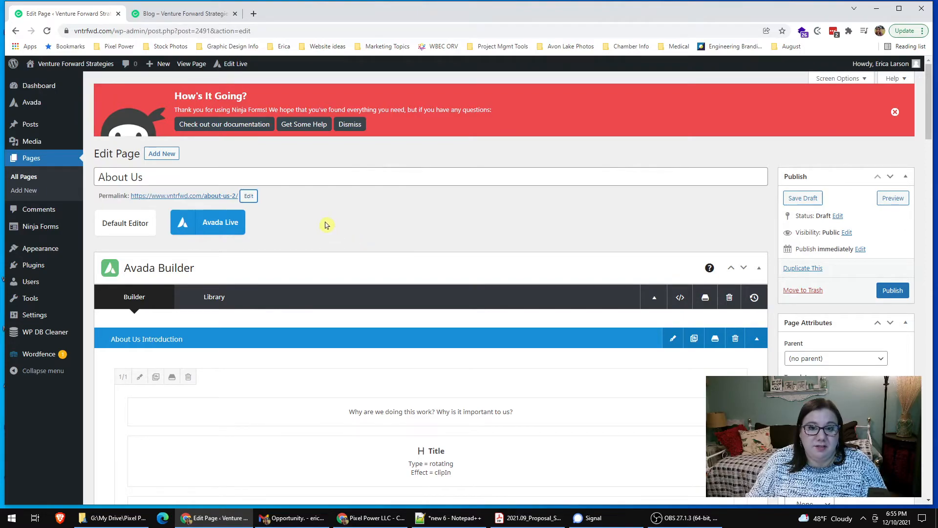
Go back to the list of all pages and move the About Us draft to the trash
{"action": "left_click", "coordinate": [36, 160]}
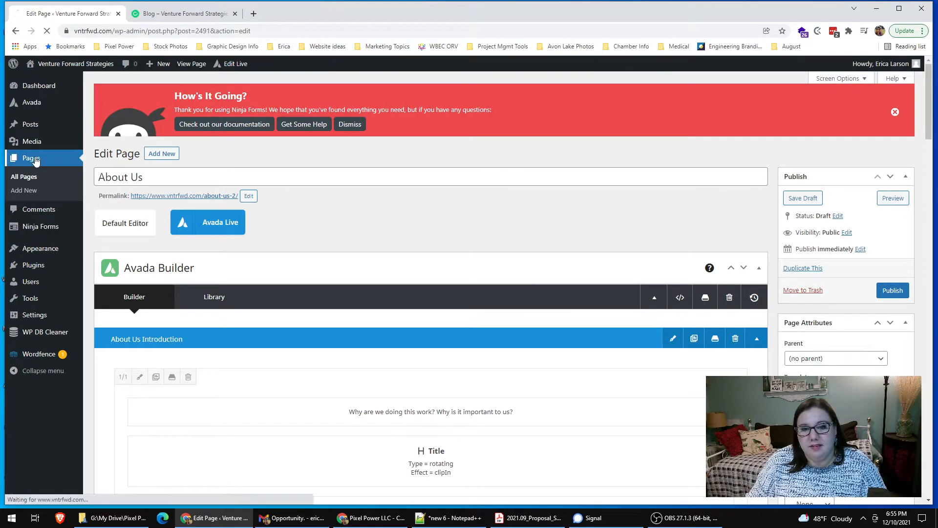
{"action": "mouse_move", "coordinate": [179, 270]}
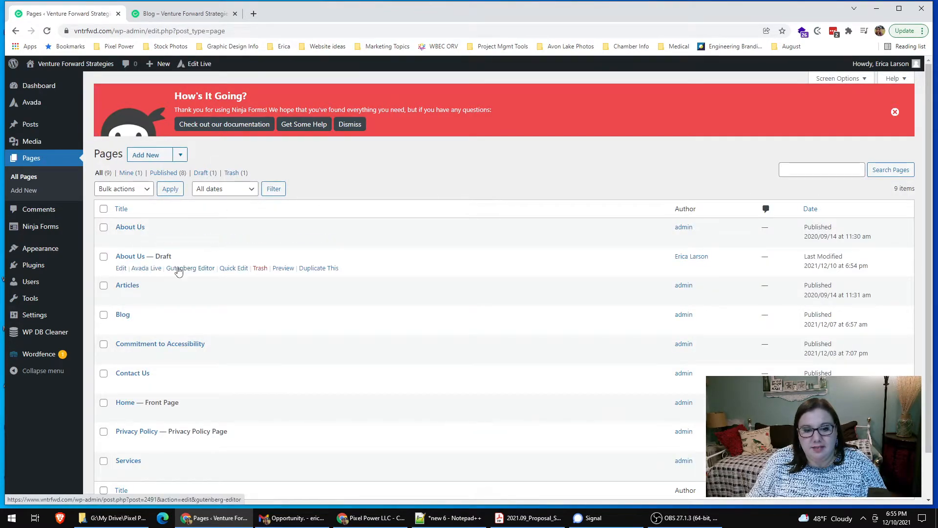
{"action": "left_click", "coordinate": [259, 268]}
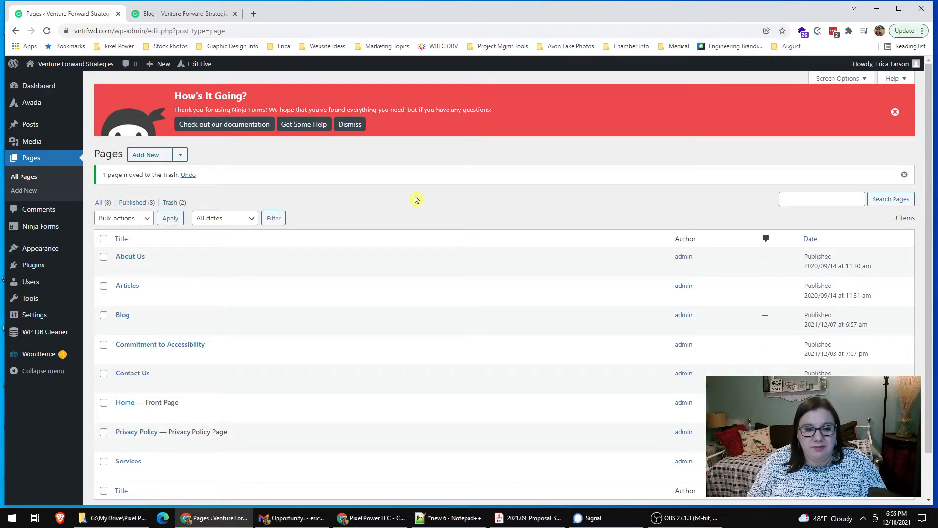
Open the post "Purposeful Companies Go Beyond Great" from the list of all posts for editing
{"action": "left_click", "coordinate": [35, 128]}
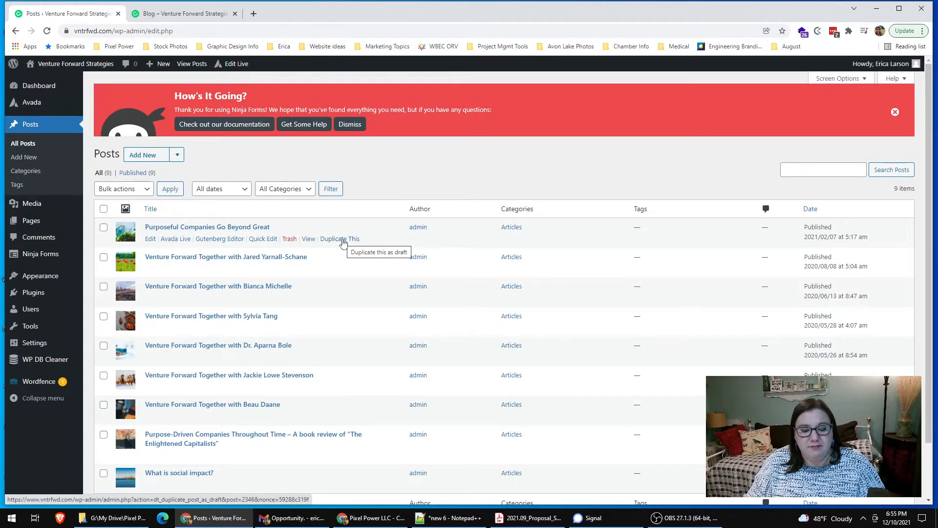
{"action": "left_click", "coordinate": [240, 228]}
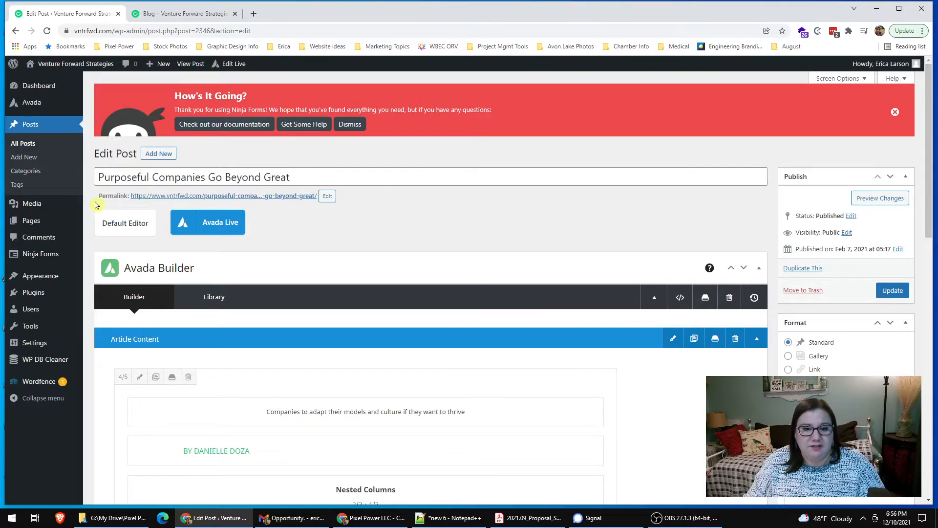
Look through the post's Avada Builder content, category, tags and featured image settings
{"action": "scroll", "coordinate": [464, 291], "scroll_direction": "down", "scroll_amount": 5}
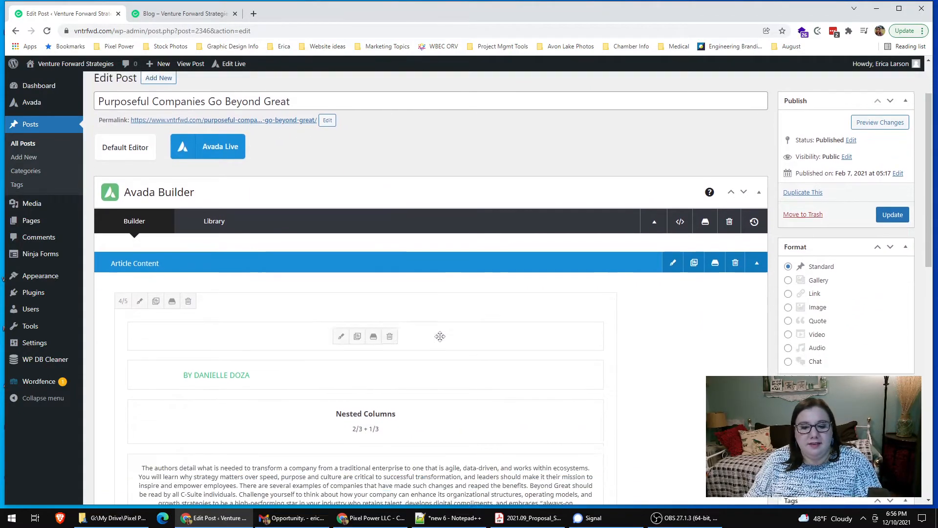
{"action": "scroll", "coordinate": [677, 413], "scroll_direction": "up", "scroll_amount": 3}
{"action": "scroll", "coordinate": [677, 412], "scroll_direction": "down", "scroll_amount": 3}
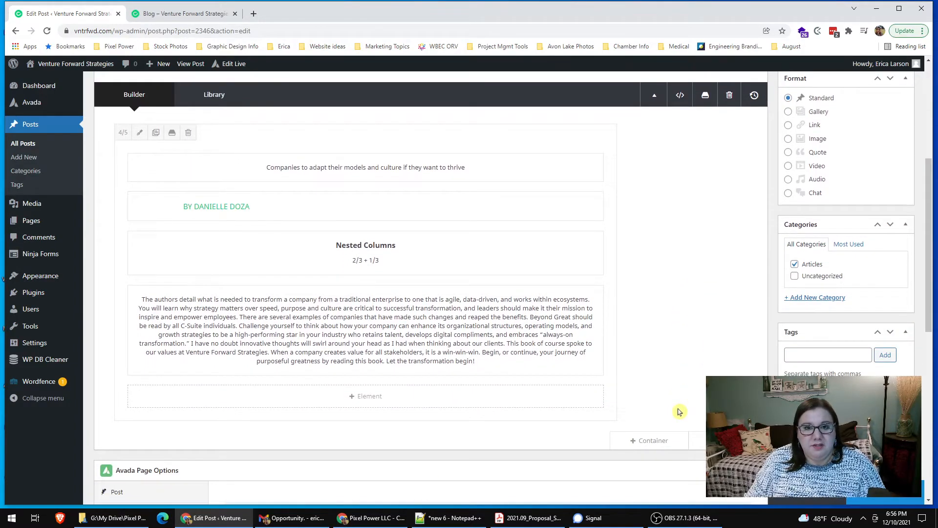
{"action": "scroll", "coordinate": [676, 409], "scroll_direction": "down", "scroll_amount": 1}
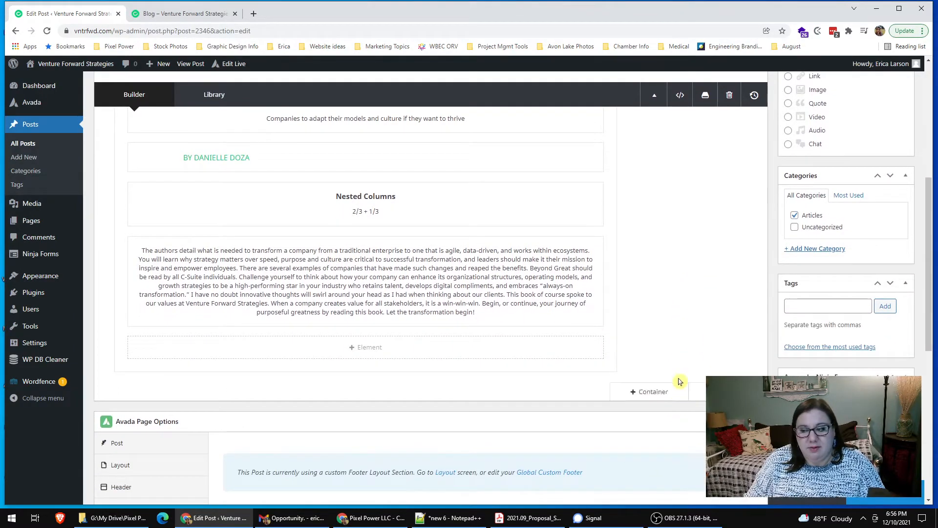
{"action": "scroll", "coordinate": [723, 333], "scroll_direction": "down", "scroll_amount": 3}
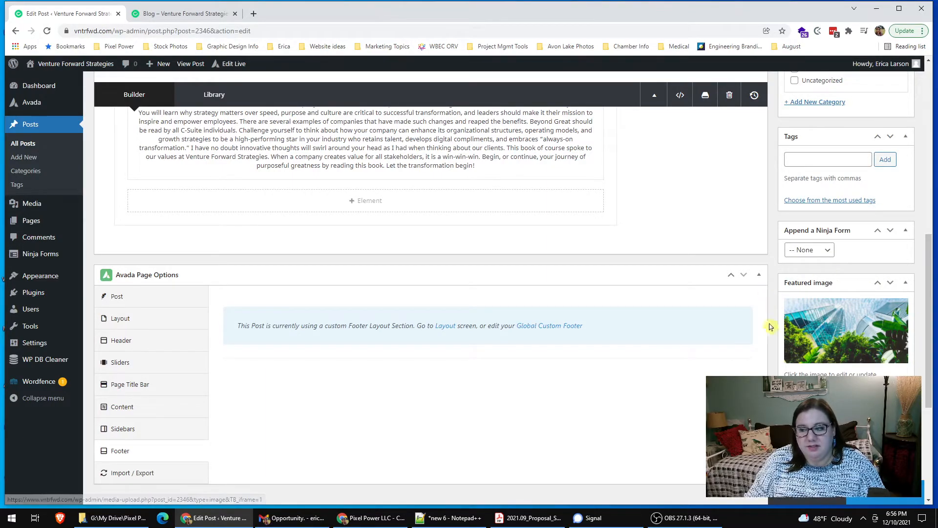
Inspect the post's featured image in the media library and the file upload option, and close the image chooser without changes
{"action": "left_click", "coordinate": [859, 331]}
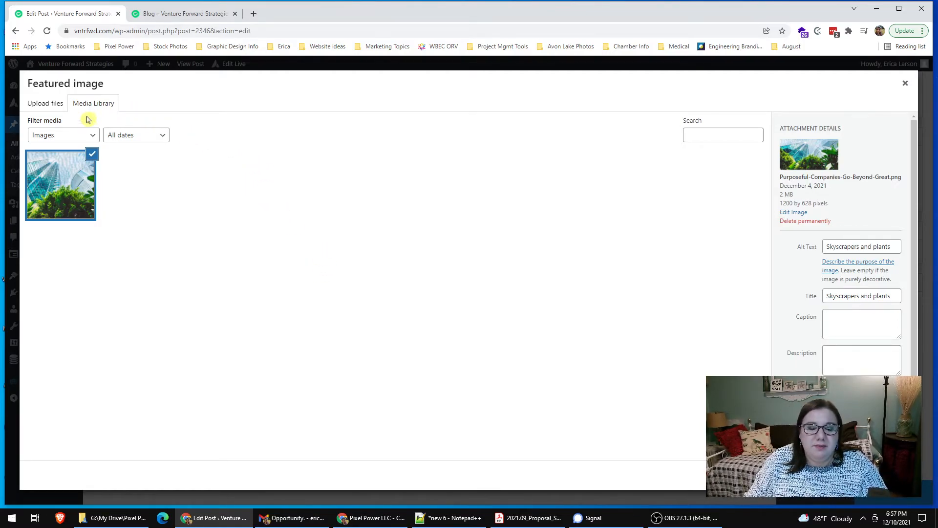
{"action": "left_click", "coordinate": [40, 107]}
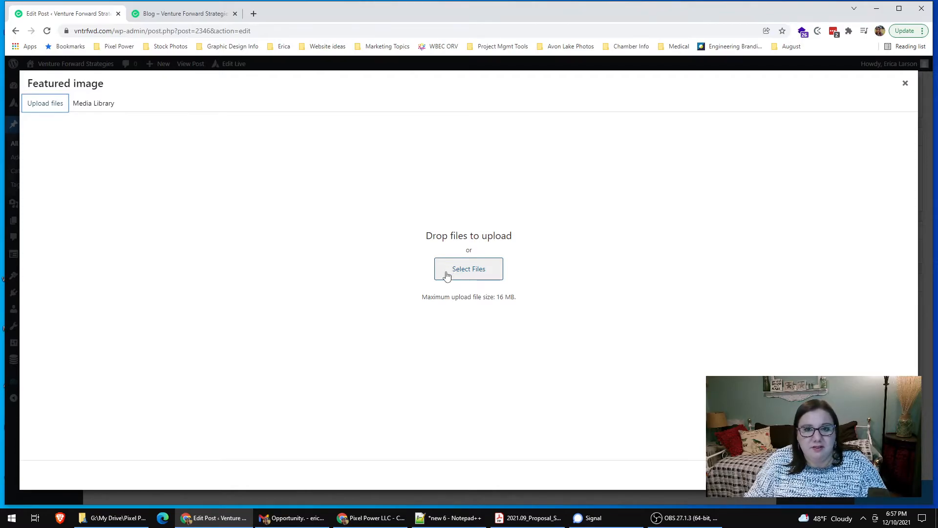
{"action": "left_click", "coordinate": [97, 107]}
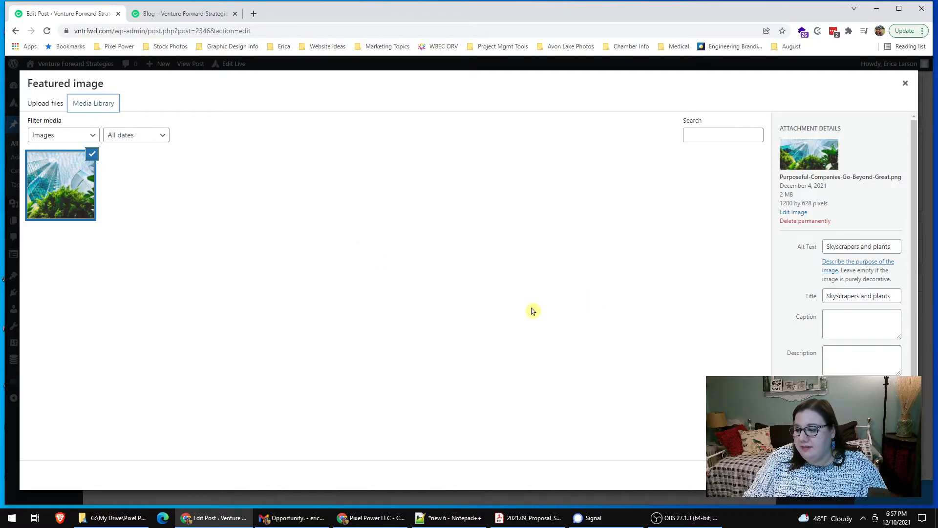
{"action": "left_click", "coordinate": [904, 84]}
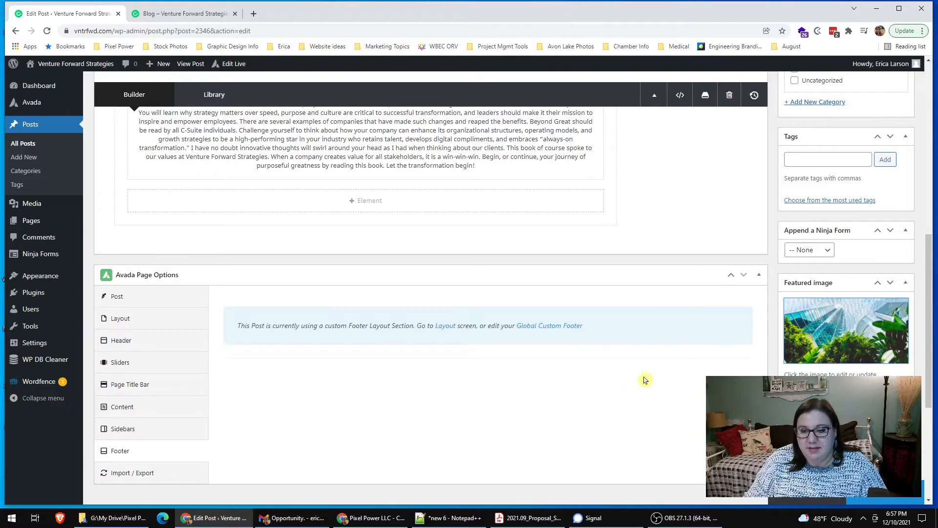
{"action": "scroll", "coordinate": [683, 350], "scroll_direction": "down", "scroll_amount": 1}
{"action": "scroll", "coordinate": [689, 347], "scroll_direction": "up", "scroll_amount": 15}
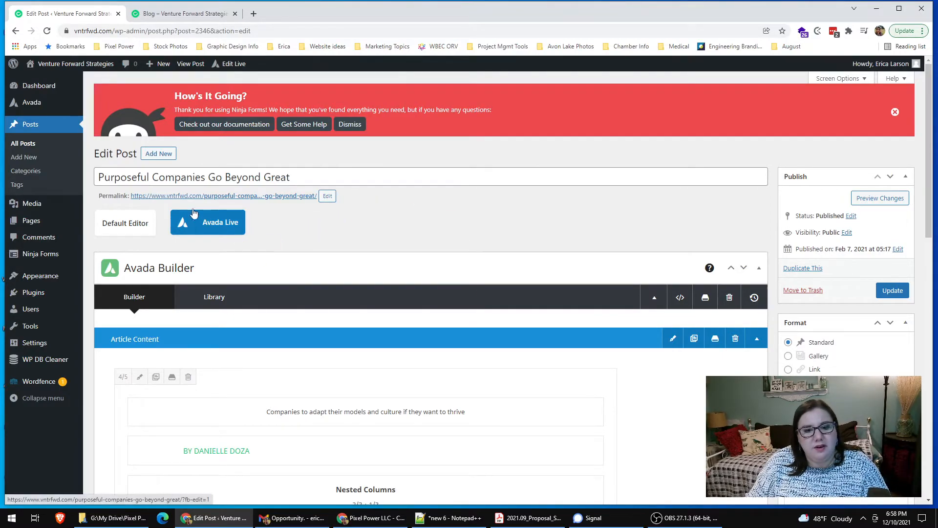
View the list of installed plugins and the Quick Contact form on the site's Contact Us page
{"action": "left_click", "coordinate": [34, 294]}
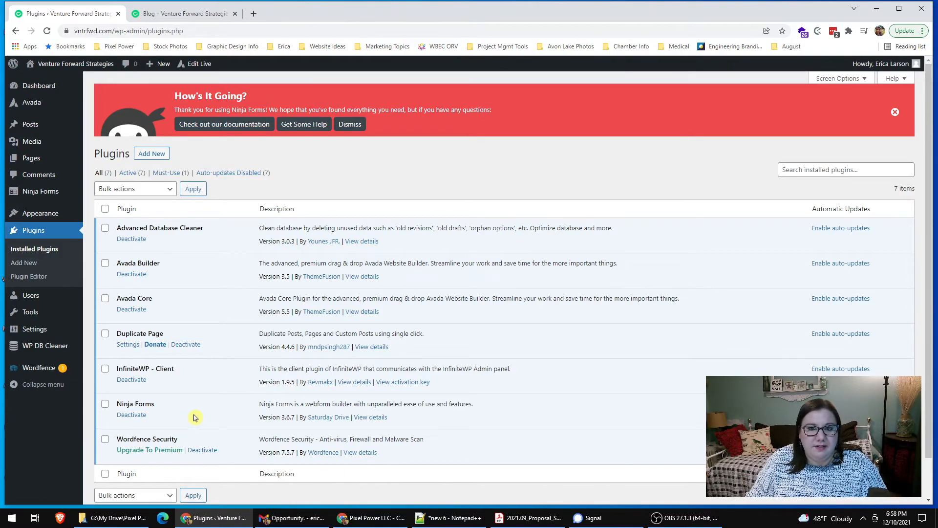
{"action": "left_click", "coordinate": [188, 14]}
{"action": "left_click", "coordinate": [735, 133]}
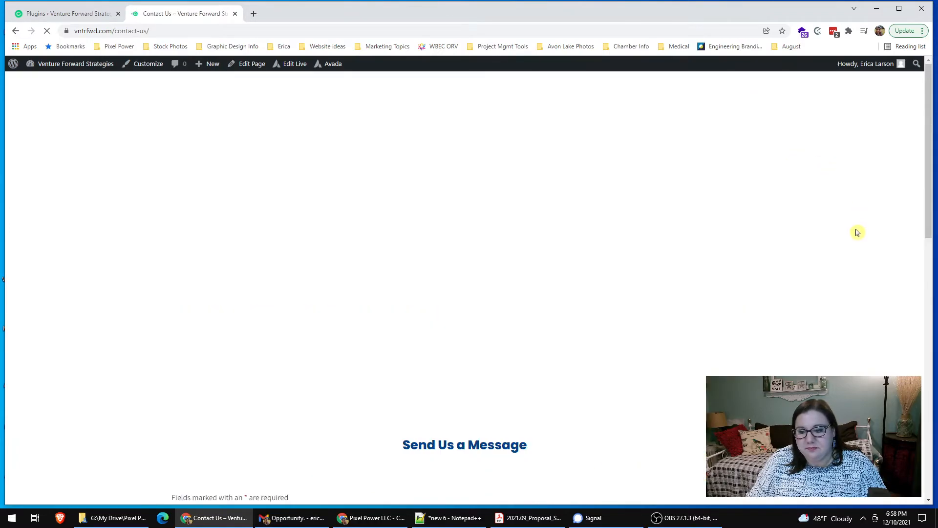
{"action": "scroll", "coordinate": [841, 193], "scroll_direction": "down", "scroll_amount": 5}
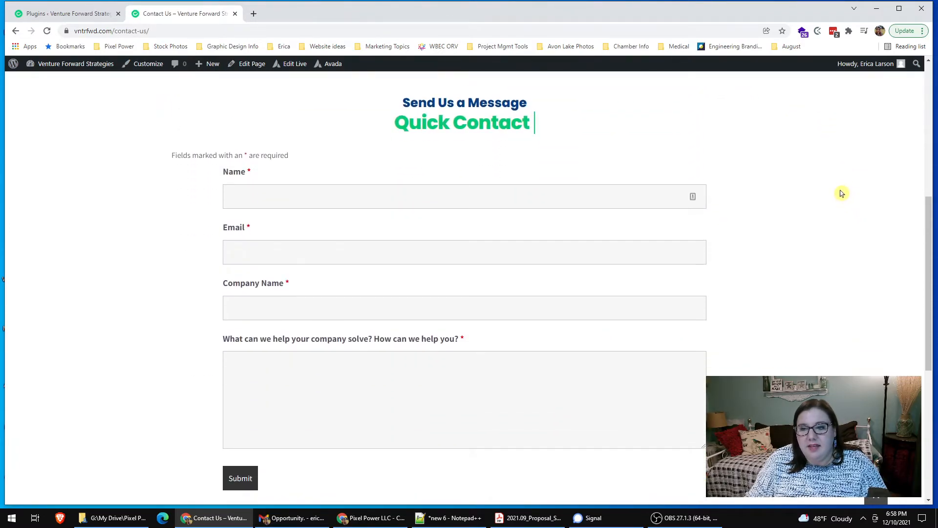
Open the Contact Us form in the Ninja Forms builder to examine its fields, and return to the forms list
{"action": "left_click", "coordinate": [76, 14]}
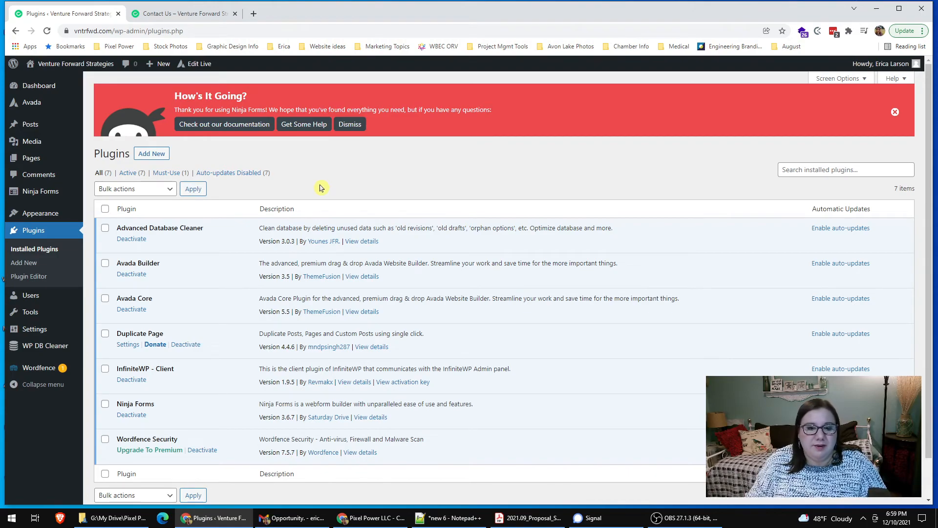
{"action": "mouse_move", "coordinate": [38, 194]}
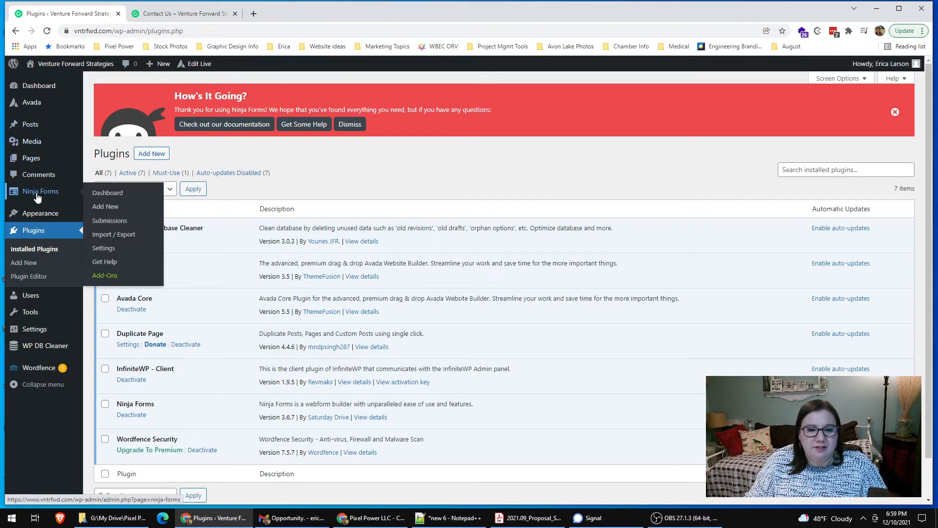
{"action": "left_click", "coordinate": [37, 196]}
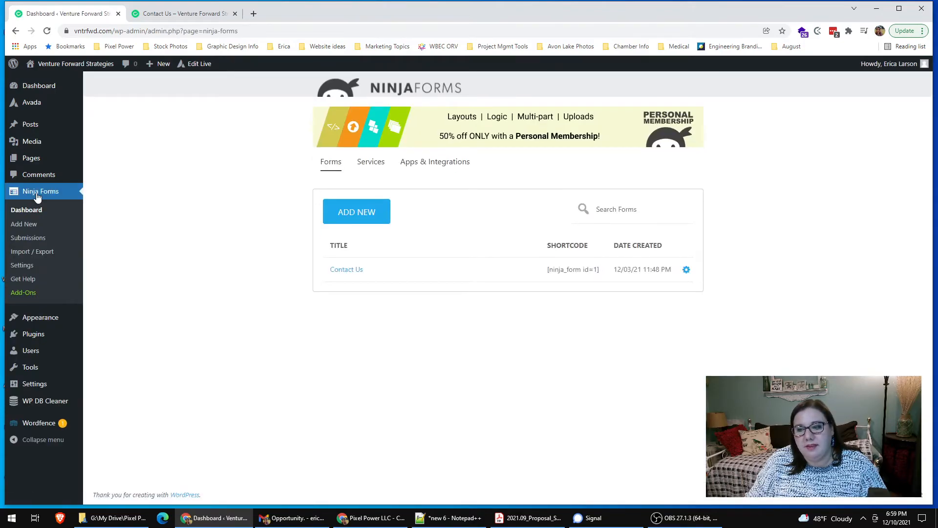
{"action": "left_click", "coordinate": [348, 272]}
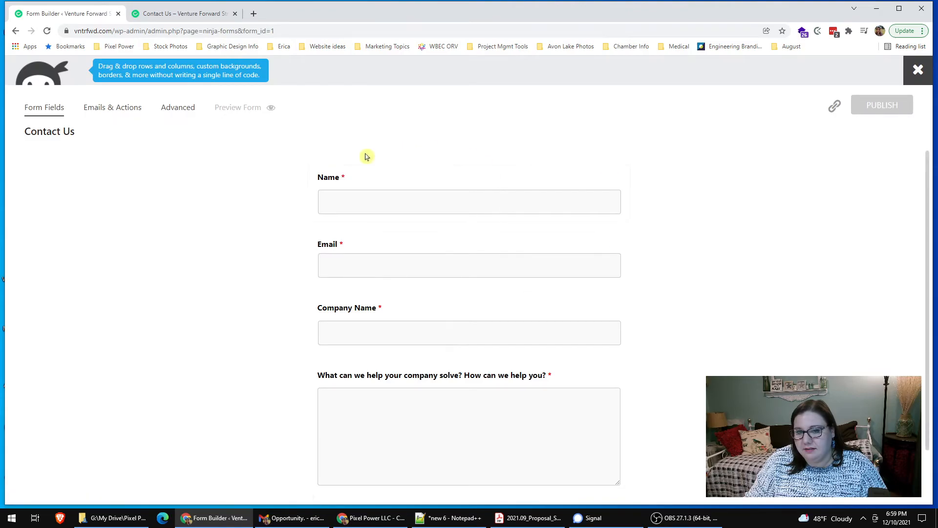
{"action": "left_click", "coordinate": [17, 32]}
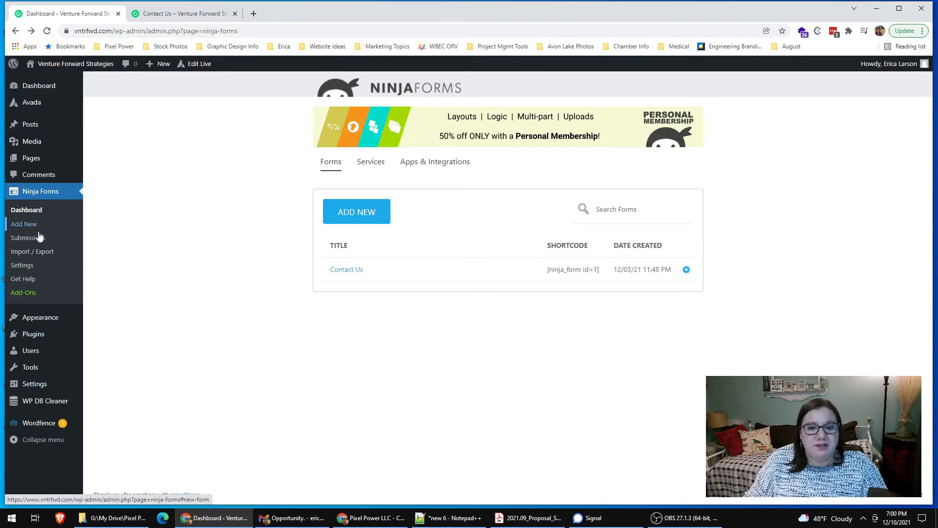
View the Ninja Forms submissions page and open the list of all site users
{"action": "left_click", "coordinate": [18, 242]}
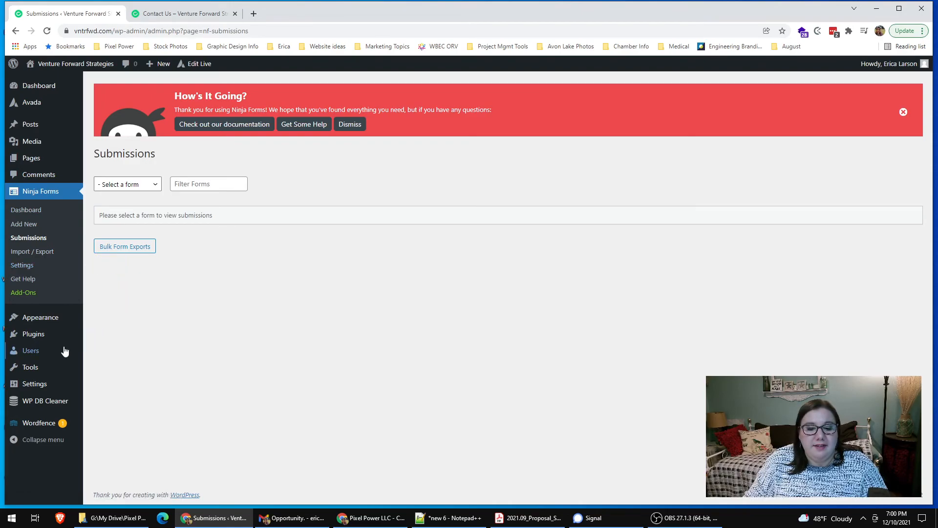
{"action": "mouse_move", "coordinate": [31, 355]}
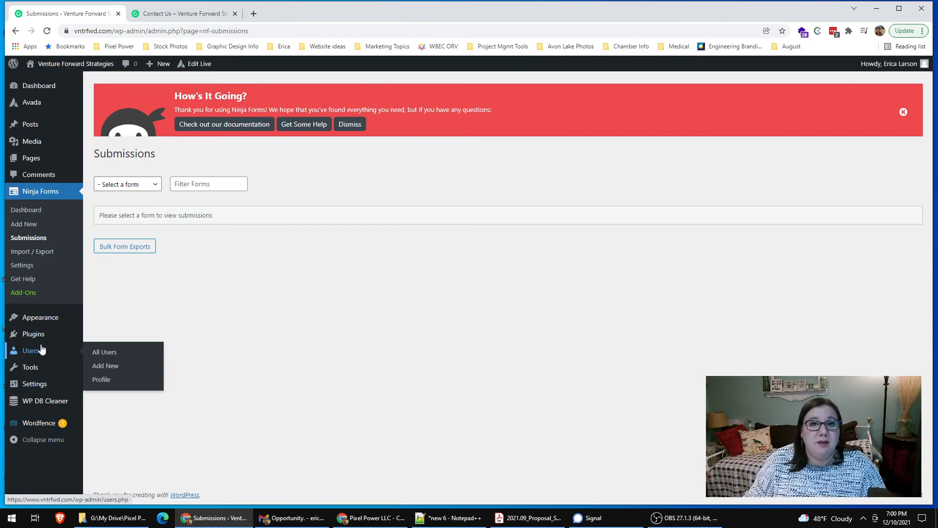
{"action": "left_click", "coordinate": [34, 353]}
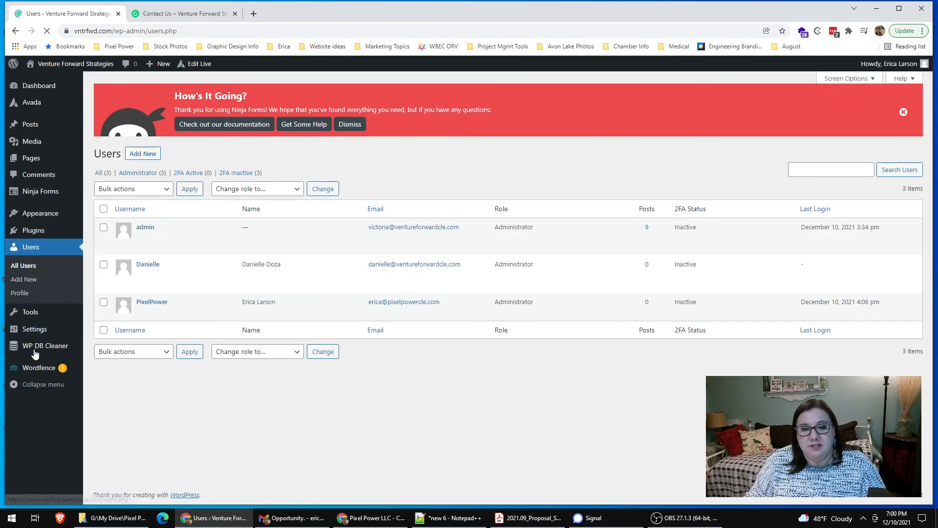